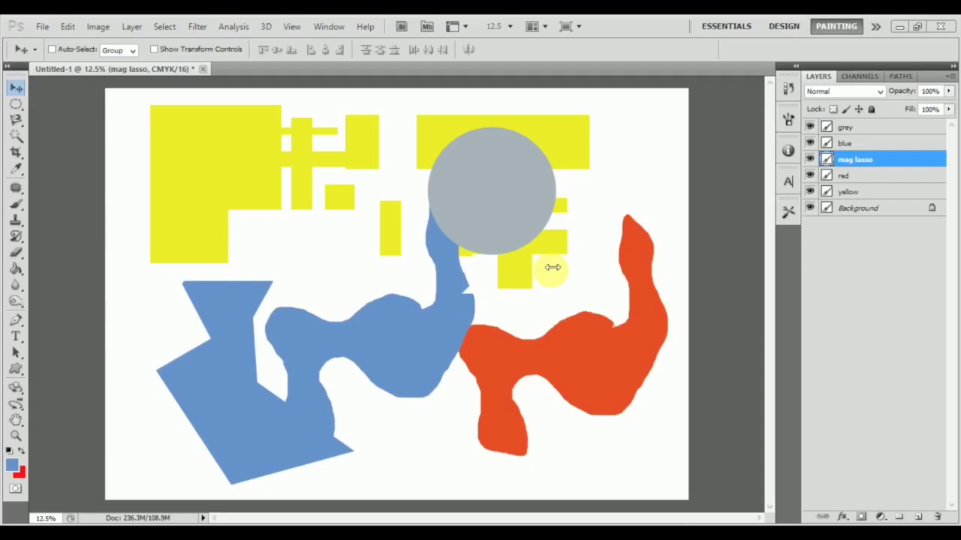
Delete the grey, blue, mag lasso, red and yellow layers so that only the Background layer is left
click(872, 133)
key(Delete)
key(Delete)
key(Delete)
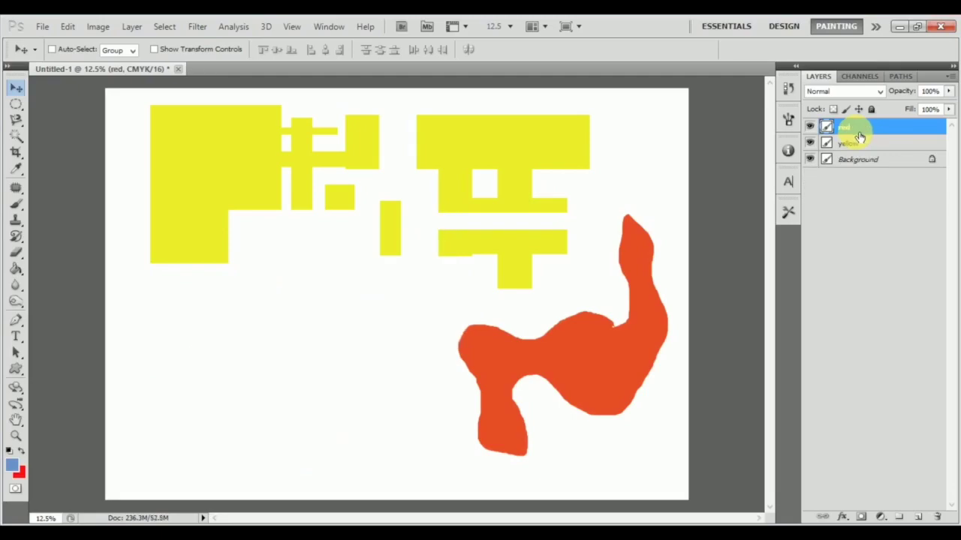
key(Delete)
key(Delete)
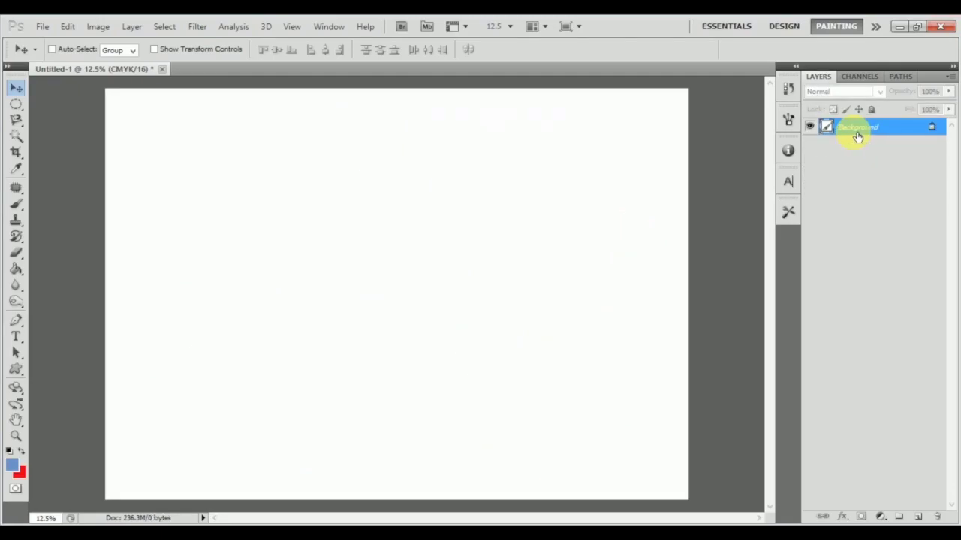
key(ctrl+z)
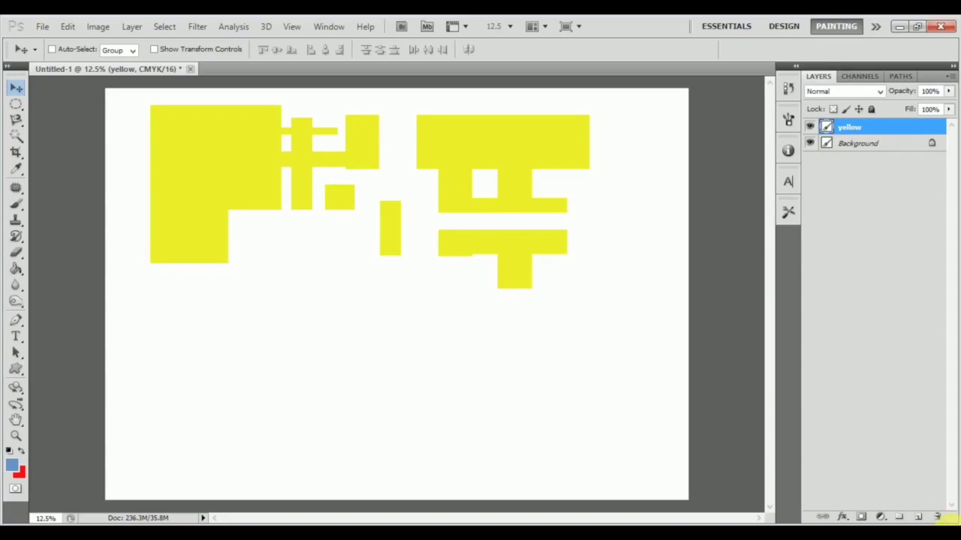
mouse_move(944, 523)
click(940, 521)
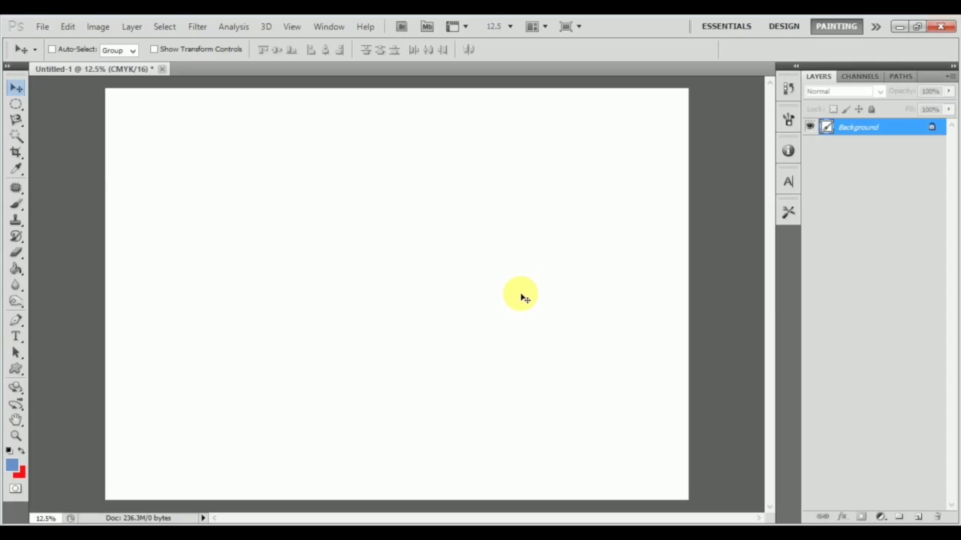
Switch to the Rectangular Marquee tool and set the foreground colour to light grey #aaaaab
click(17, 105)
click(75, 102)
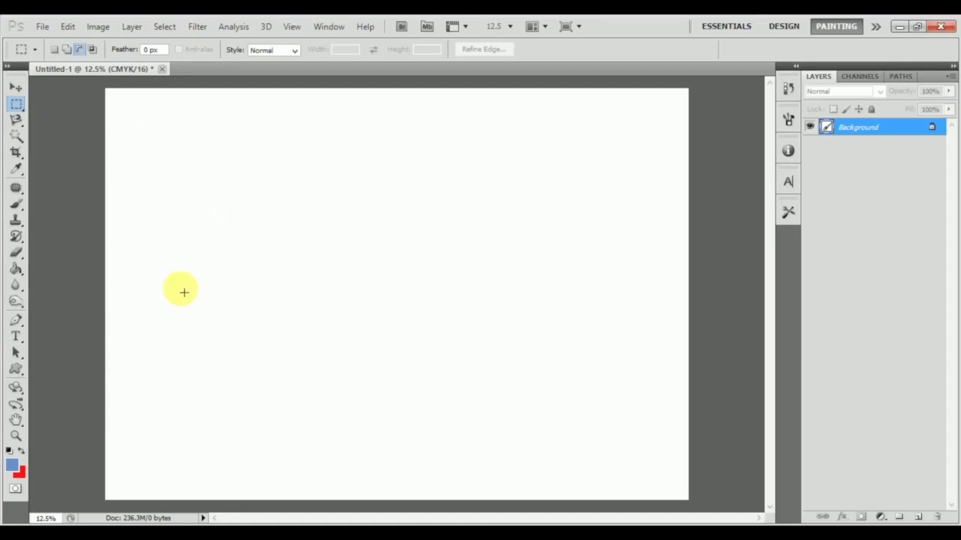
click(16, 472)
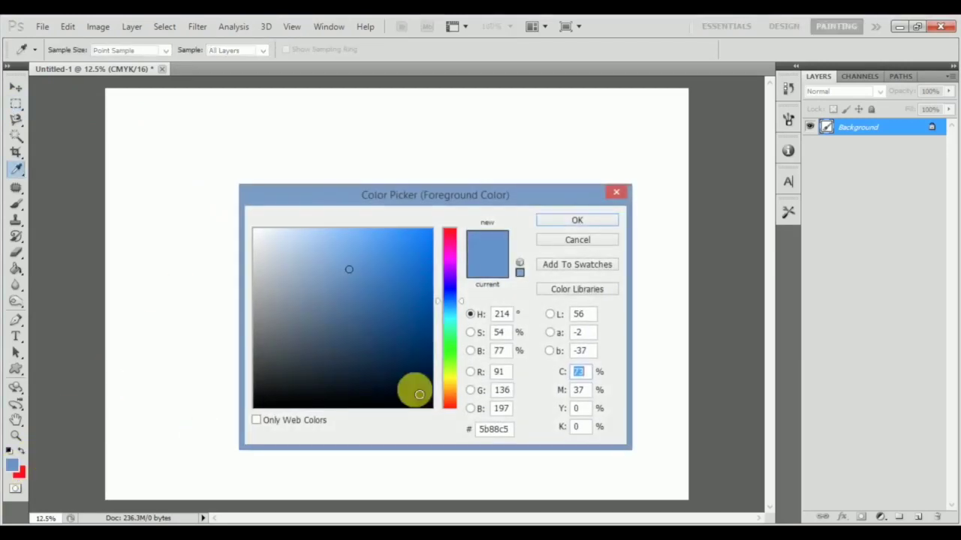
drag(278, 290, 255, 287)
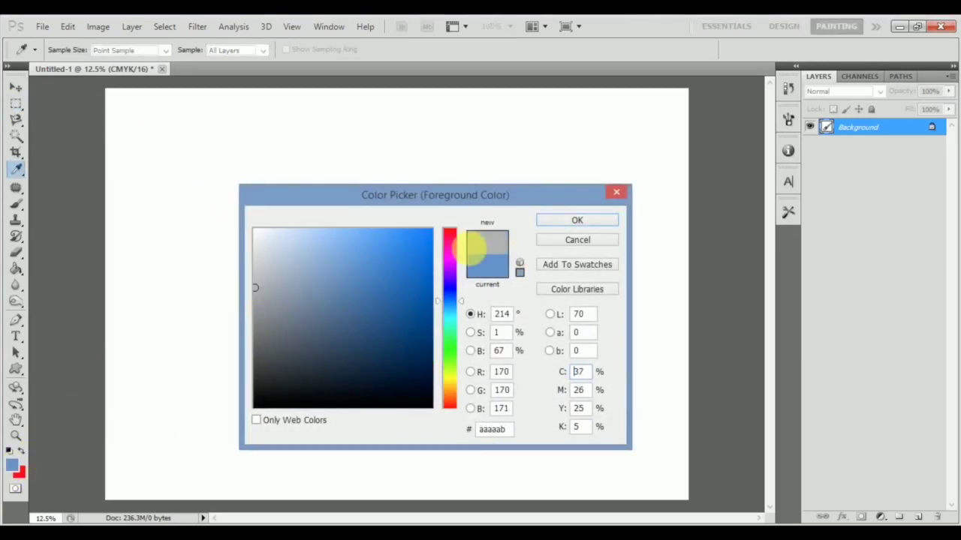
click(577, 220)
Set the background colour to medium blue #5d8fdb
click(21, 479)
drag(445, 334, 447, 306)
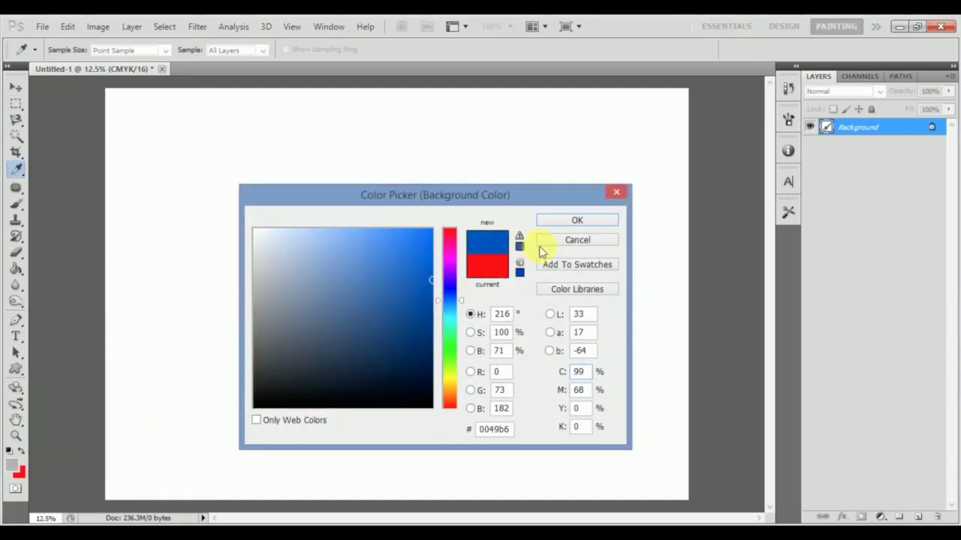
drag(392, 262, 357, 254)
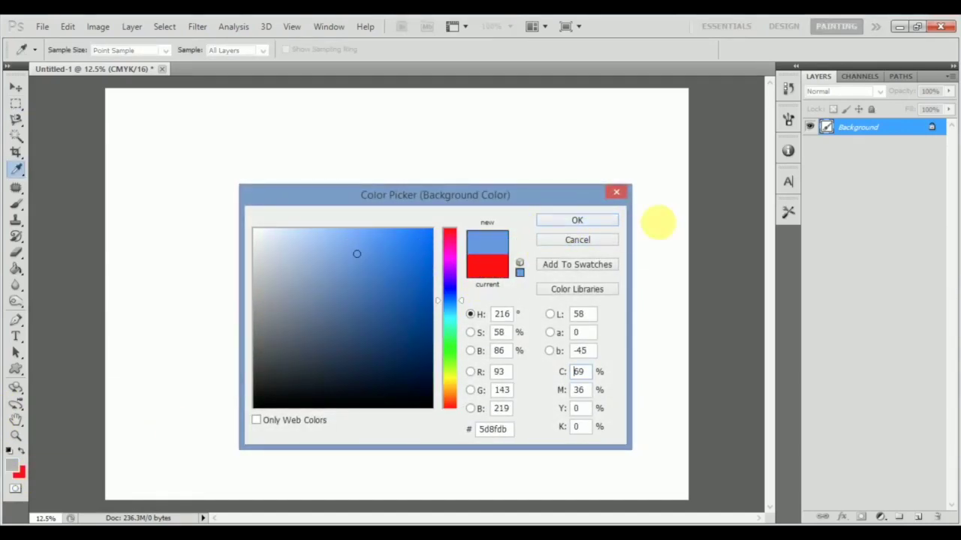
click(605, 221)
Create a tall rectangle near the canvas's left edge, filled with the grey foreground colour on a new layer, and deselect it
drag(145, 125, 166, 171)
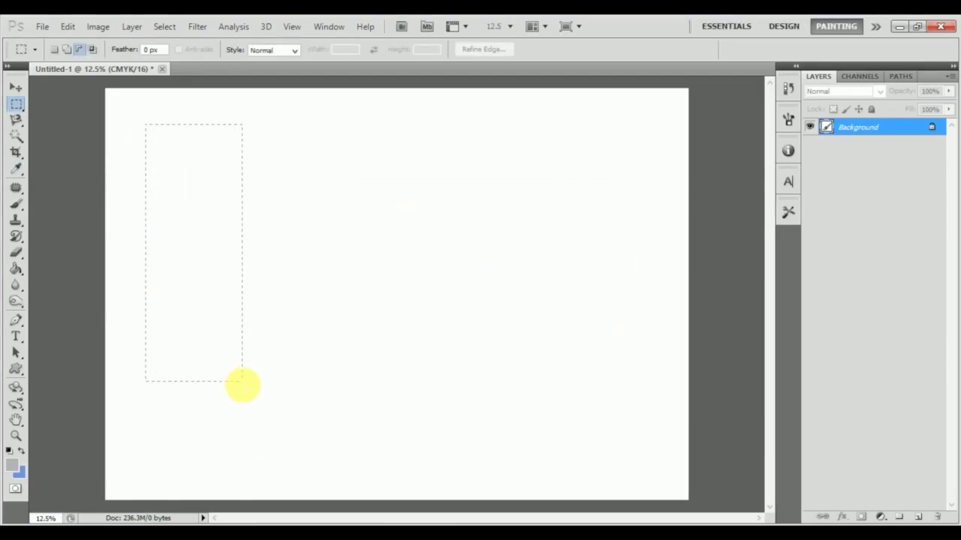
drag(261, 441, 261, 442)
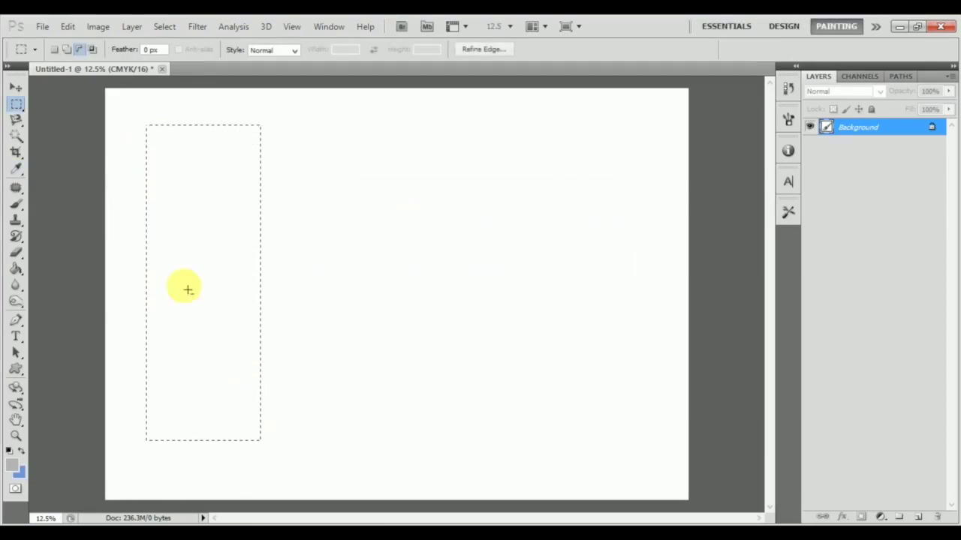
click(67, 49)
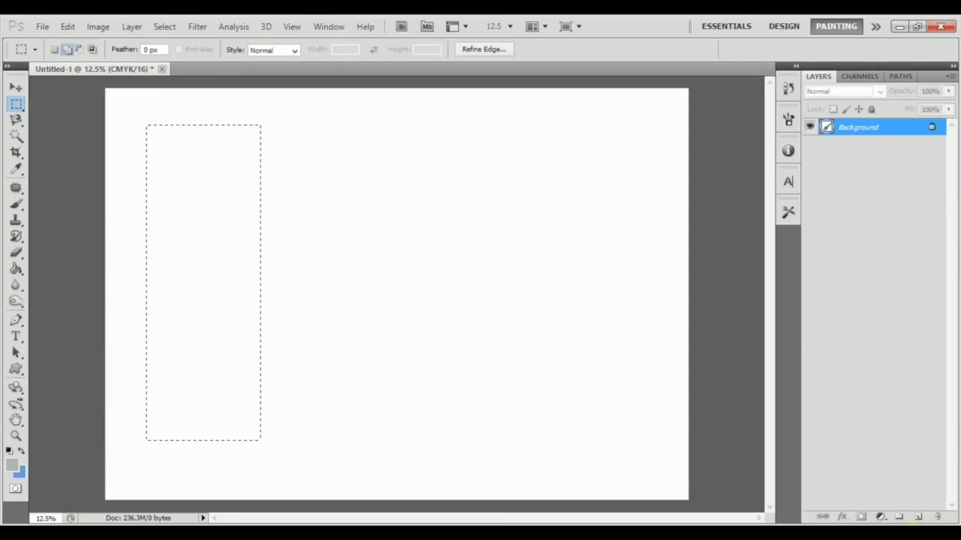
click(917, 518)
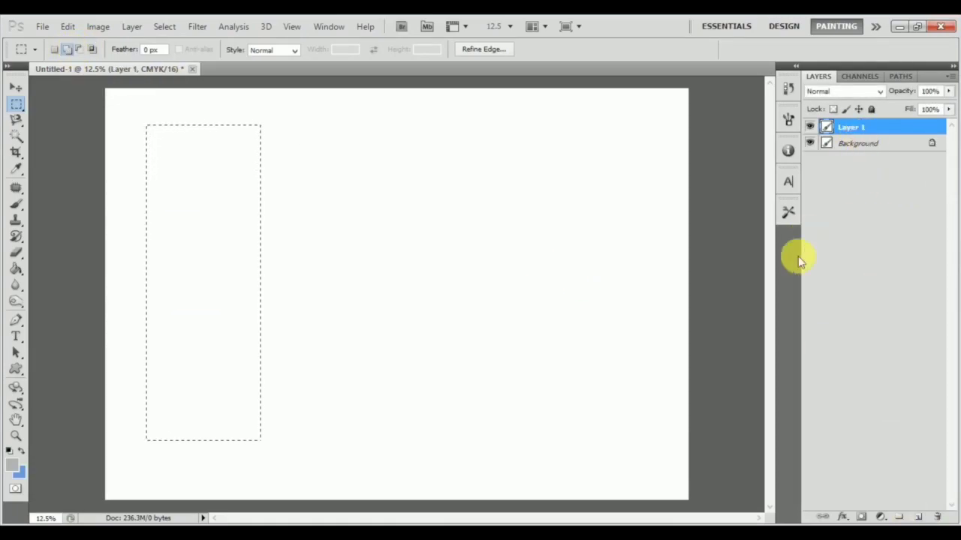
key(alt+BackSpace)
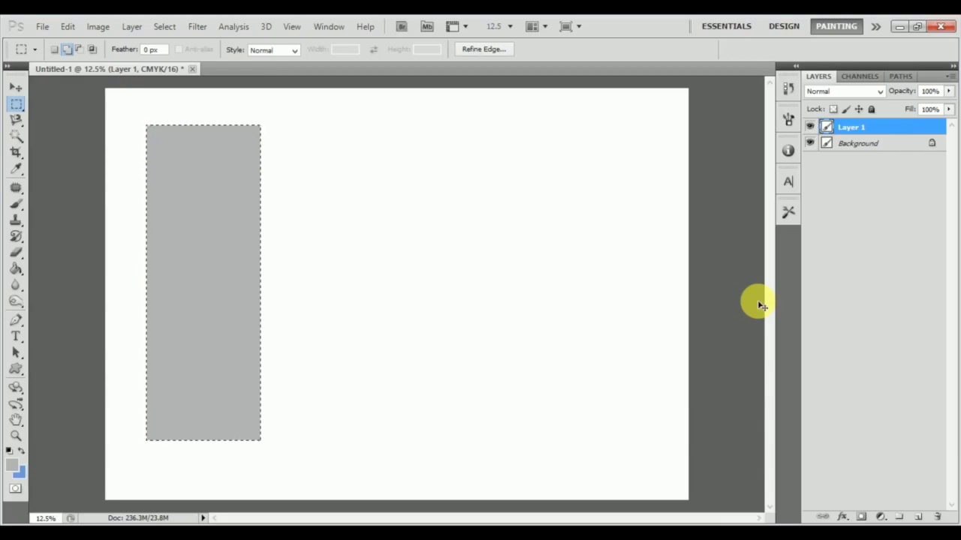
key(ctrl+d)
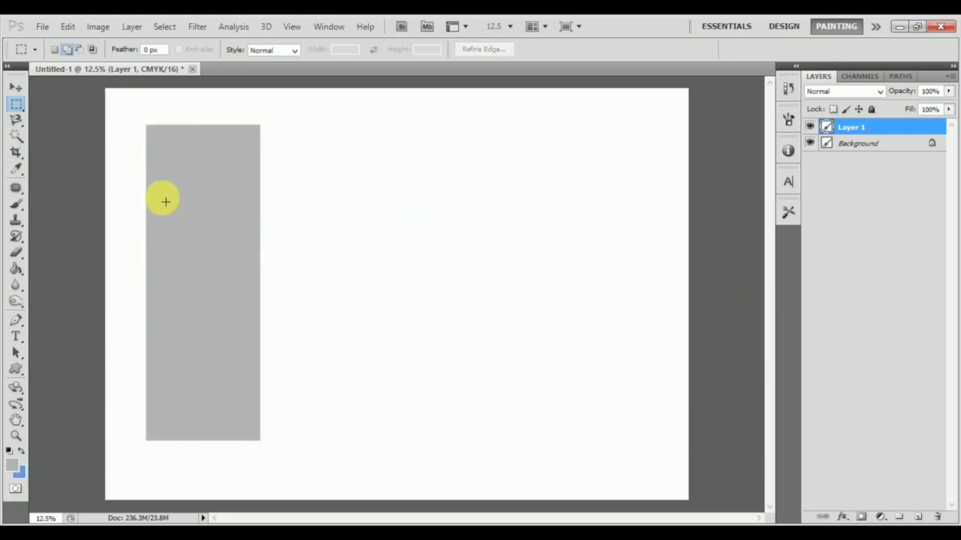
Create a wide horizontal rectangle overlapping the grey one, filled with the blue background colour on another new layer, and deselect it
drag(212, 217, 615, 339)
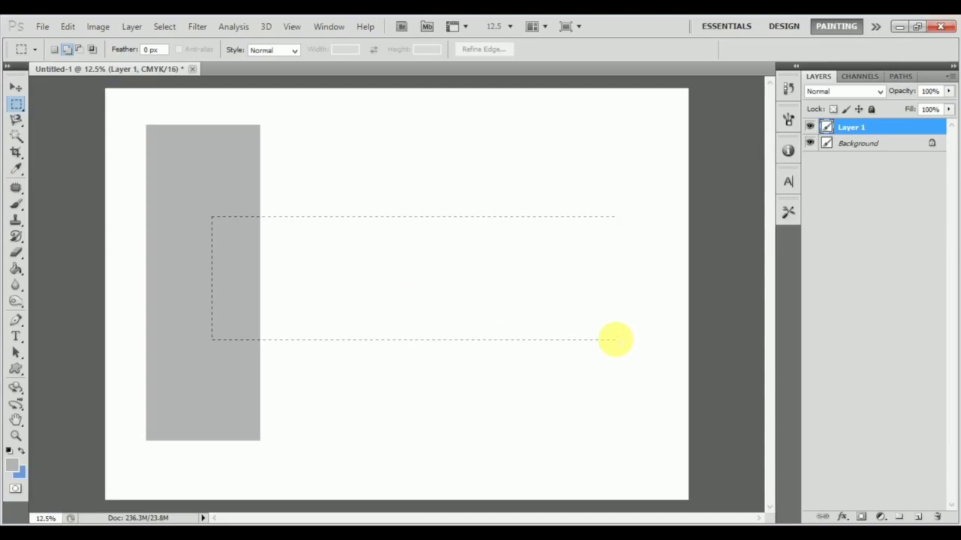
click(919, 517)
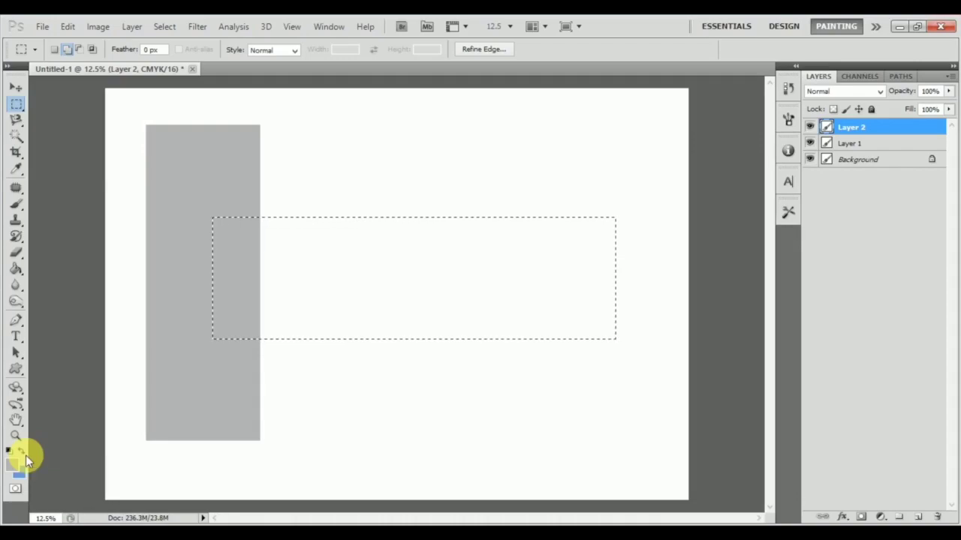
key(ctrl+BackSpace)
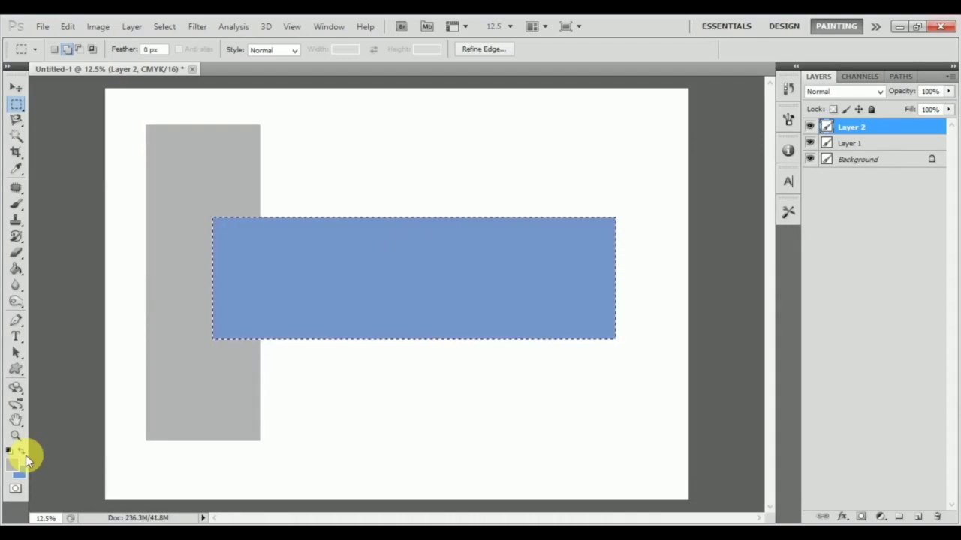
key(ctrl+d)
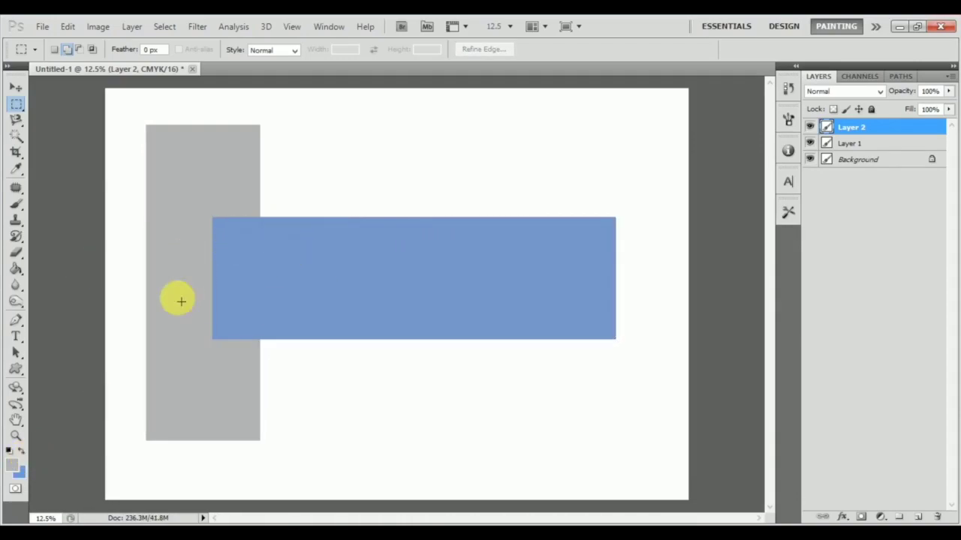
Rename the blue rectangle's layer as "water body"
double_click(866, 132)
text(water col)
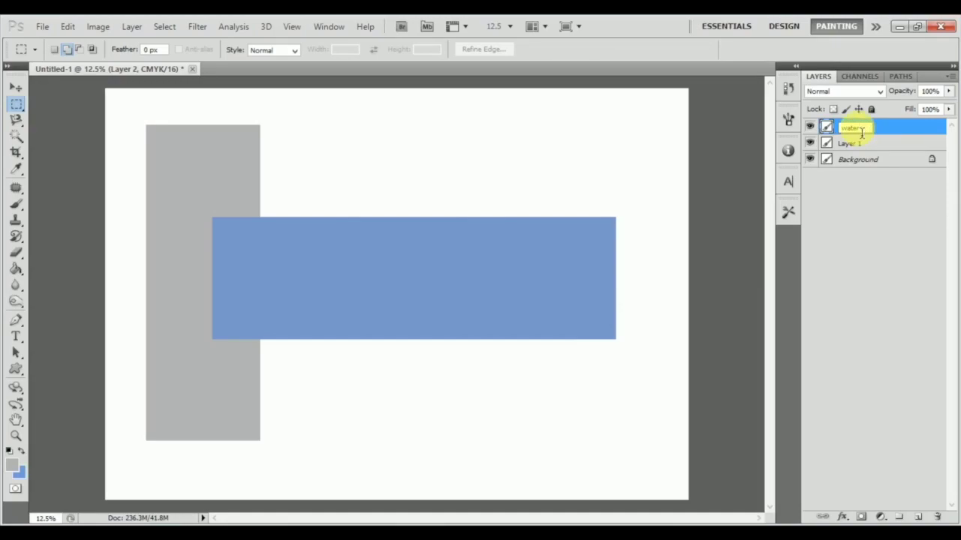
text(body)
key(Return)
click(876, 204)
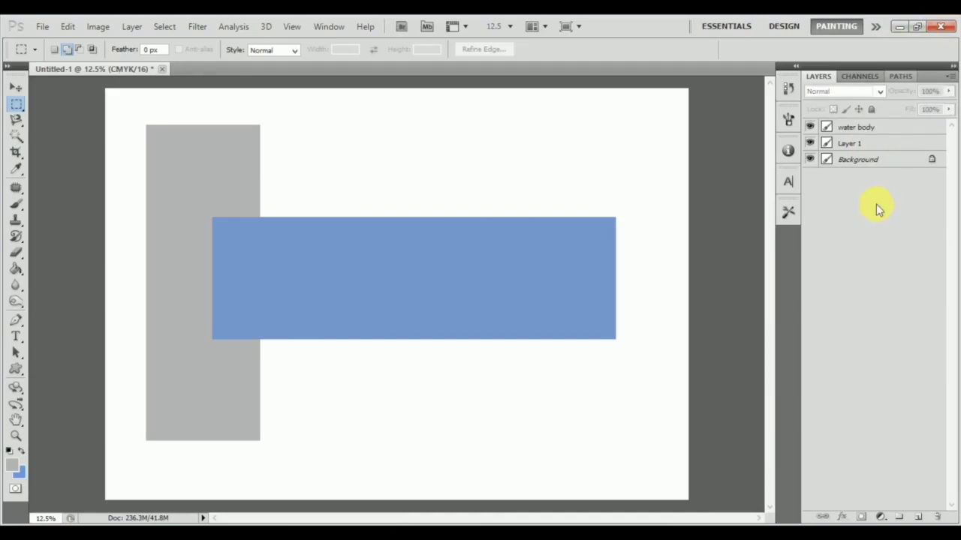
Rename the grey rectangle's layer as "building"
double_click(862, 144)
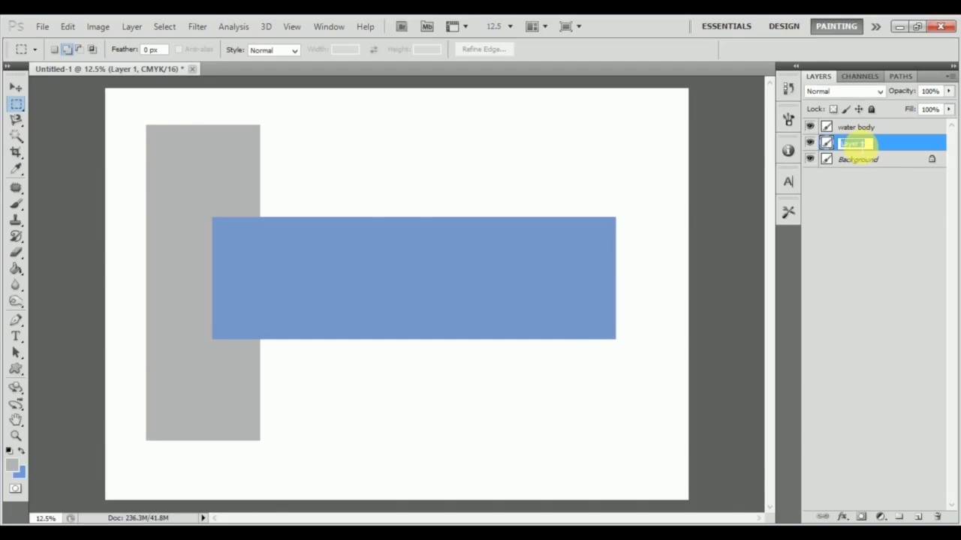
text(buildi)
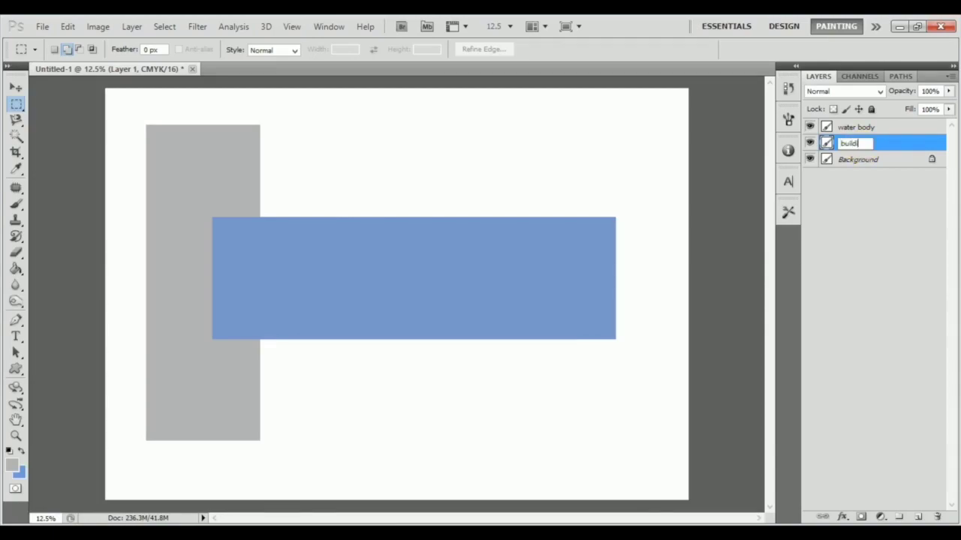
text(ng)
click(900, 217)
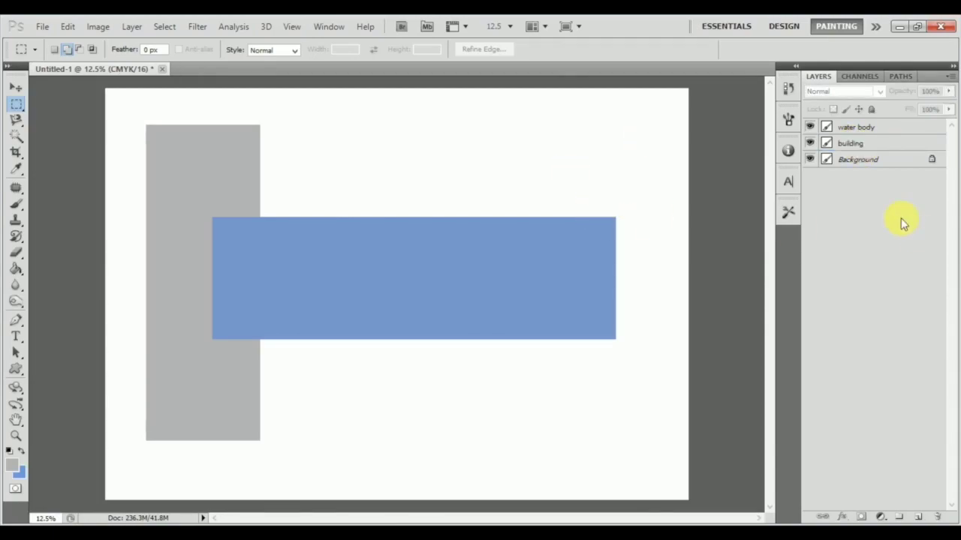
Reorder the layers so that the building layer lies above the water body layer
click(887, 129)
double_click(912, 149)
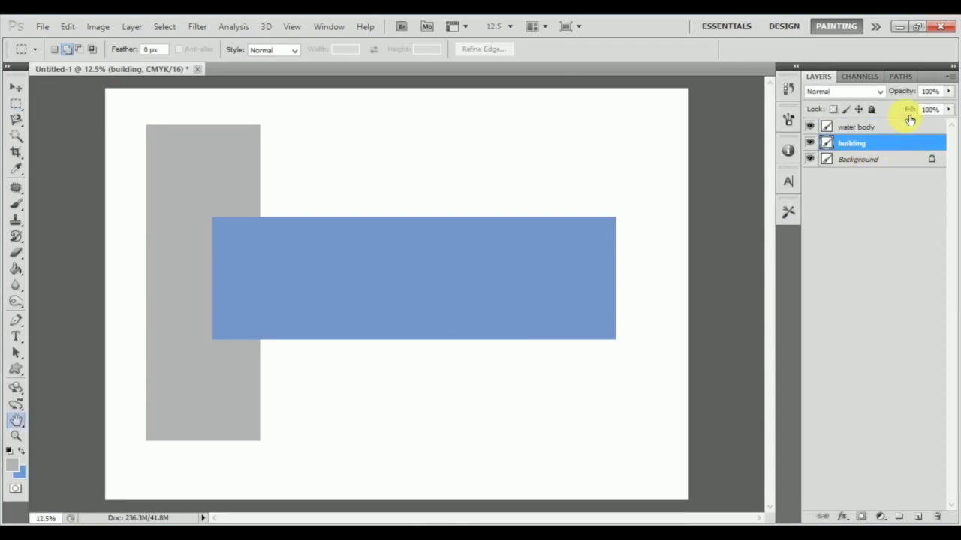
key(Escape)
drag(888, 145, 880, 126)
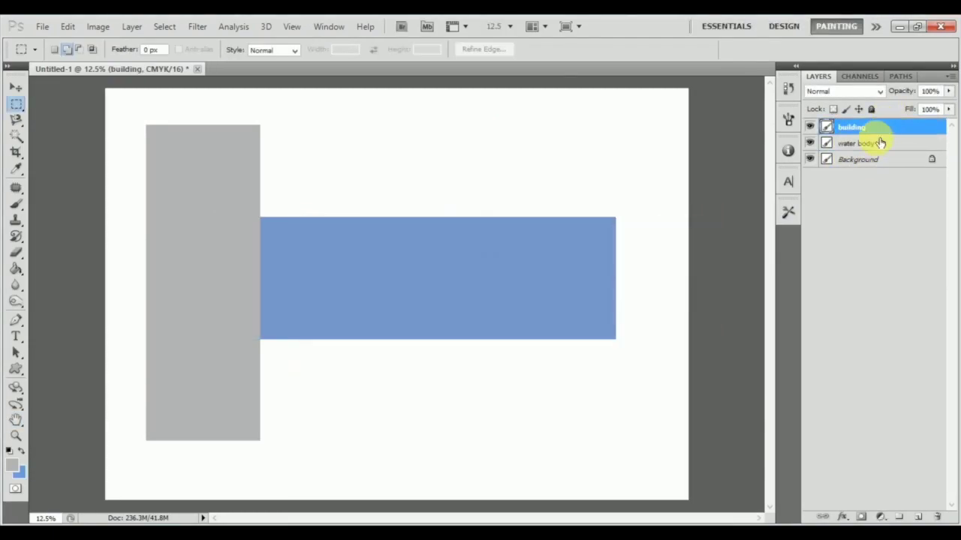
Move the building rectangle slightly right and down, and with Auto-Select enabled shift the water body rectangle the same way
click(16, 87)
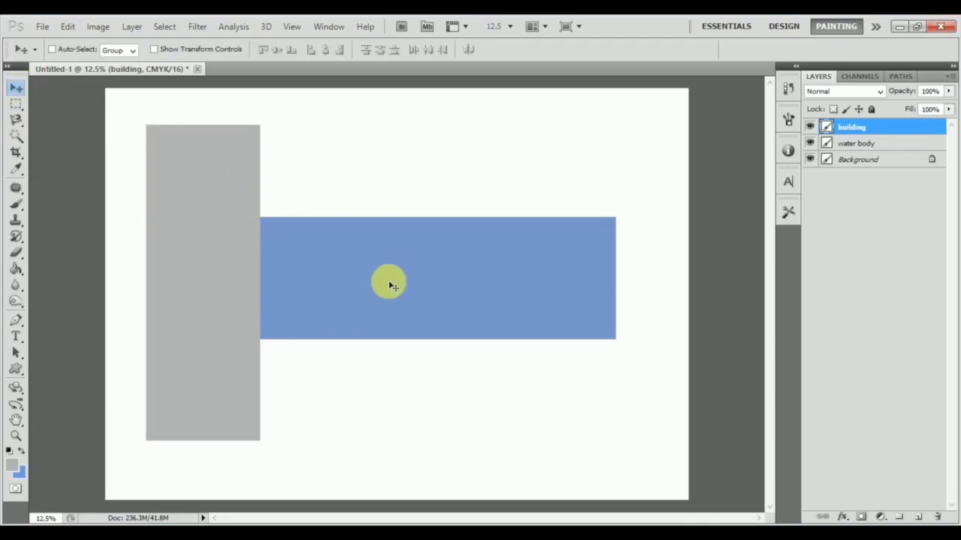
drag(397, 288, 434, 306)
click(71, 51)
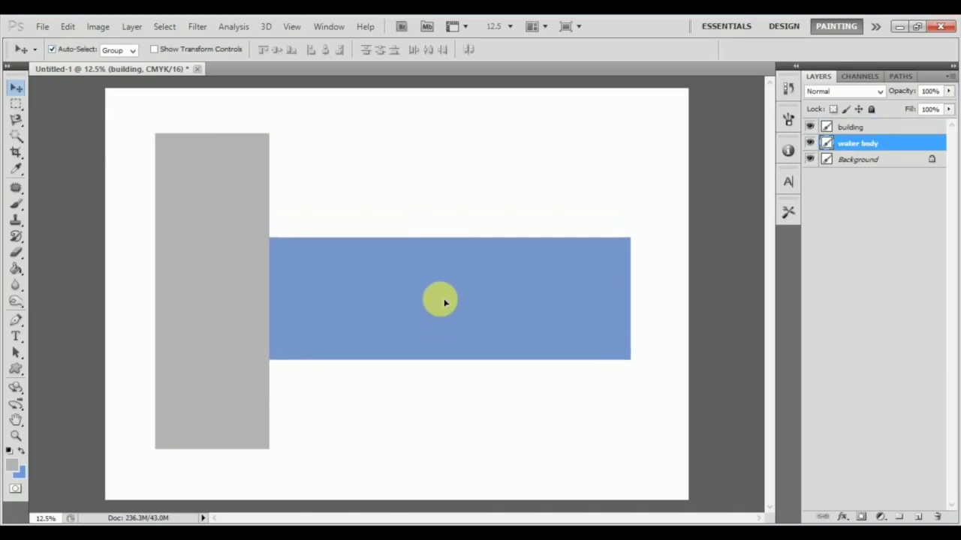
Draw a small circular selection with the Elliptical Marquee above the water body and add a new layer for it
click(17, 109)
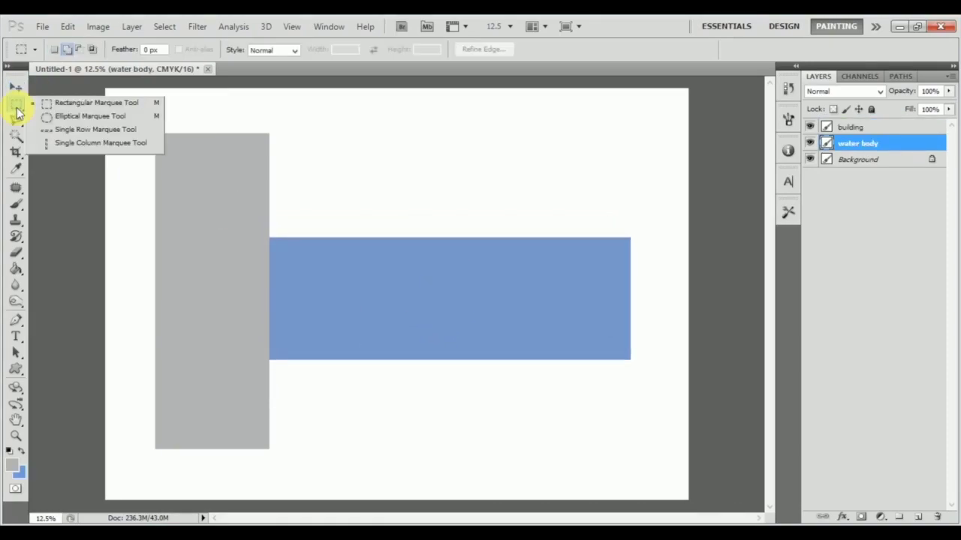
click(68, 120)
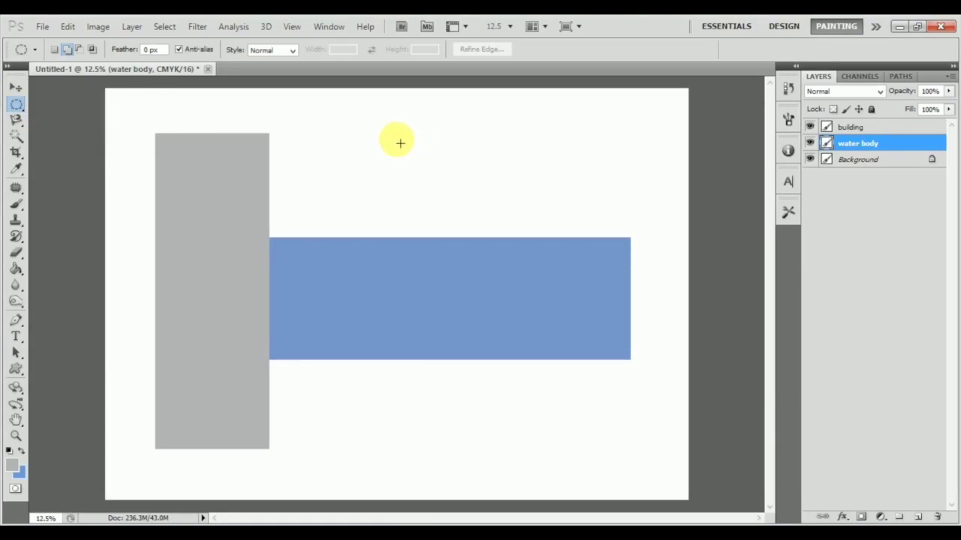
drag(358, 127, 410, 178)
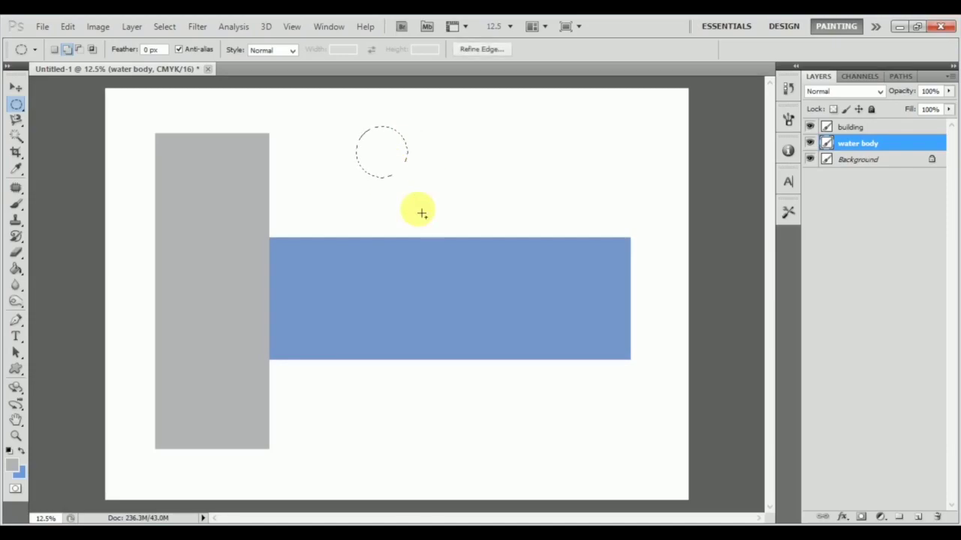
click(918, 517)
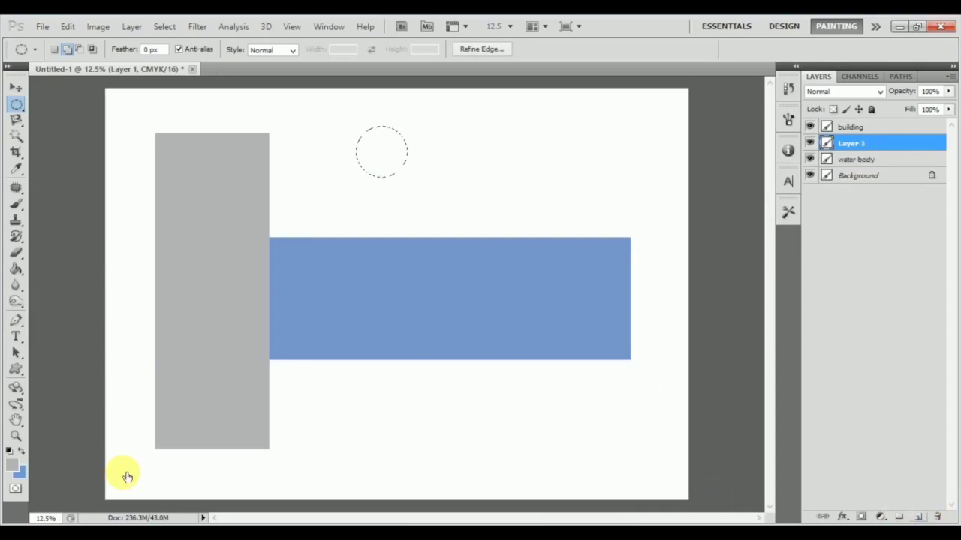
Set the foreground colour to bright green and fill the circular selection with it
click(13, 466)
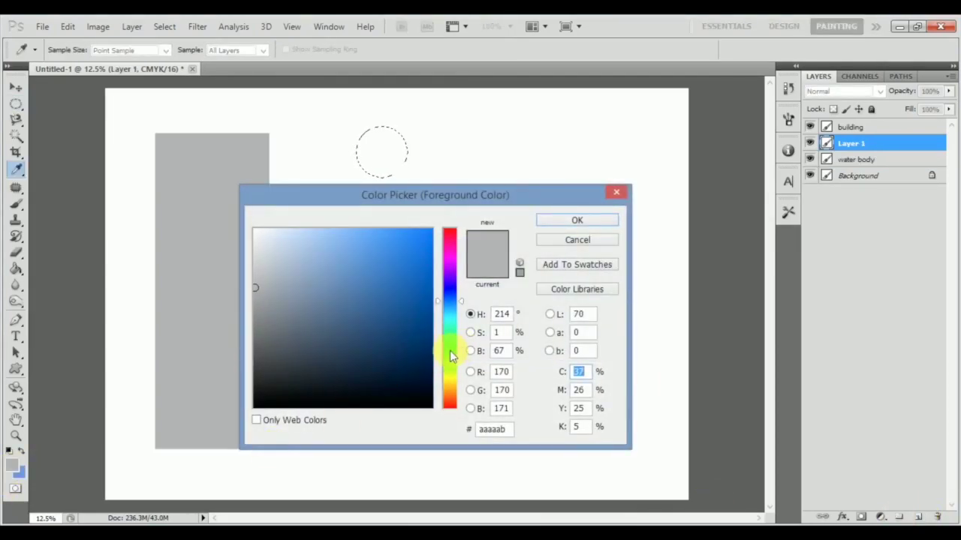
click(449, 350)
drag(408, 290, 430, 264)
click(576, 220)
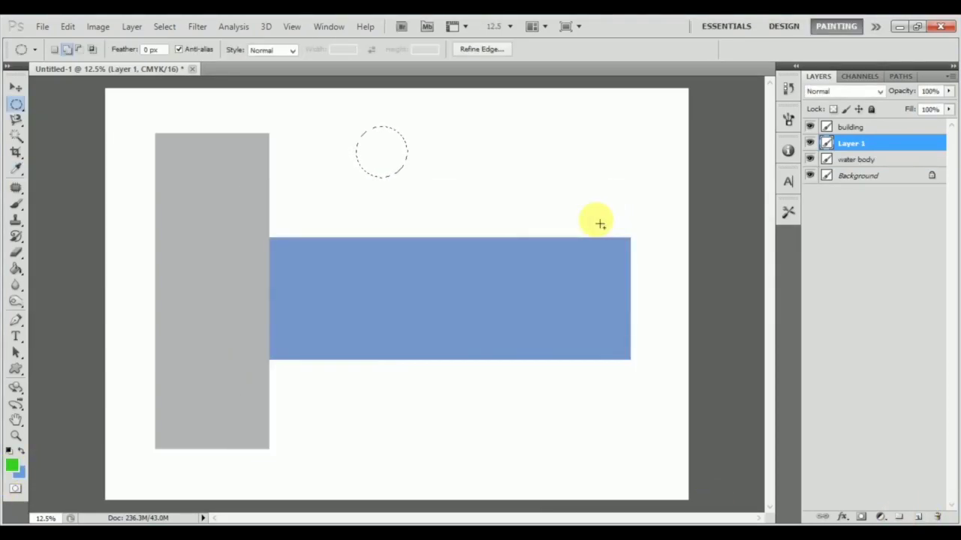
key(alt+BackSpace)
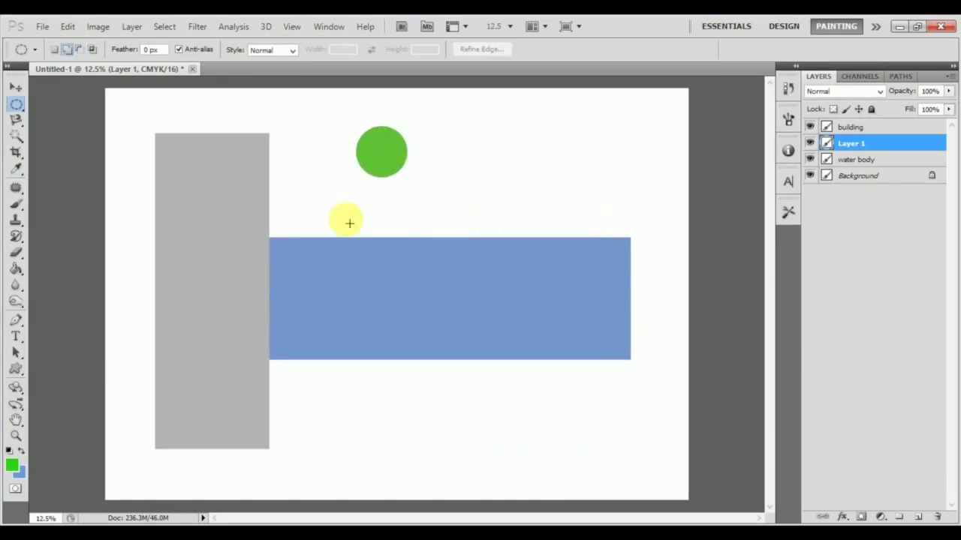
Move the green circle left and slightly down, between the building and the top centre of the canvas
click(18, 88)
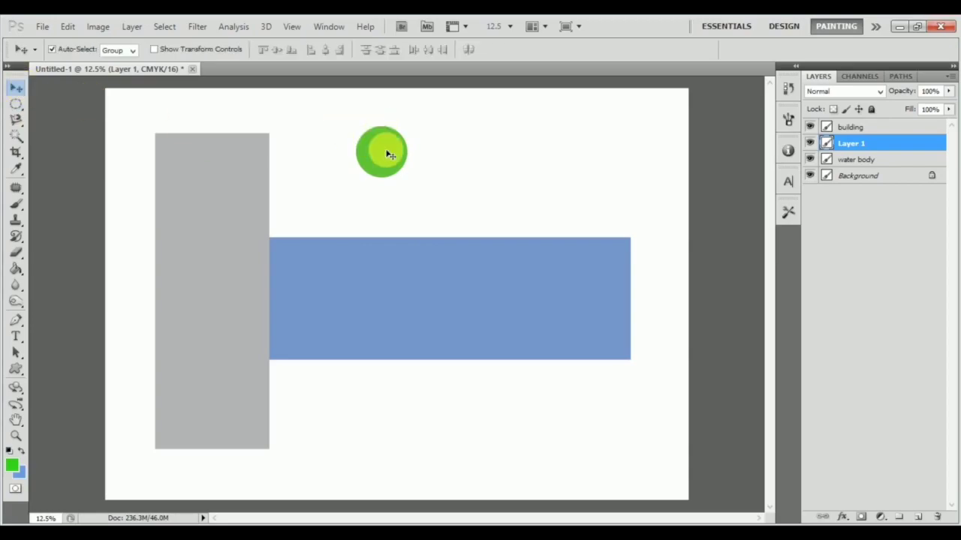
drag(386, 150, 348, 174)
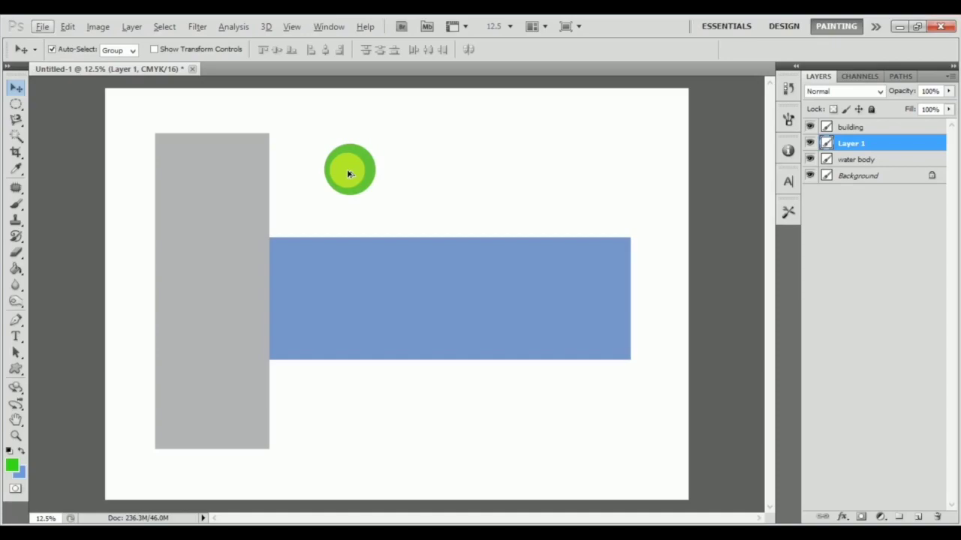
drag(347, 175, 352, 172)
drag(356, 174, 349, 171)
drag(350, 171, 603, 182)
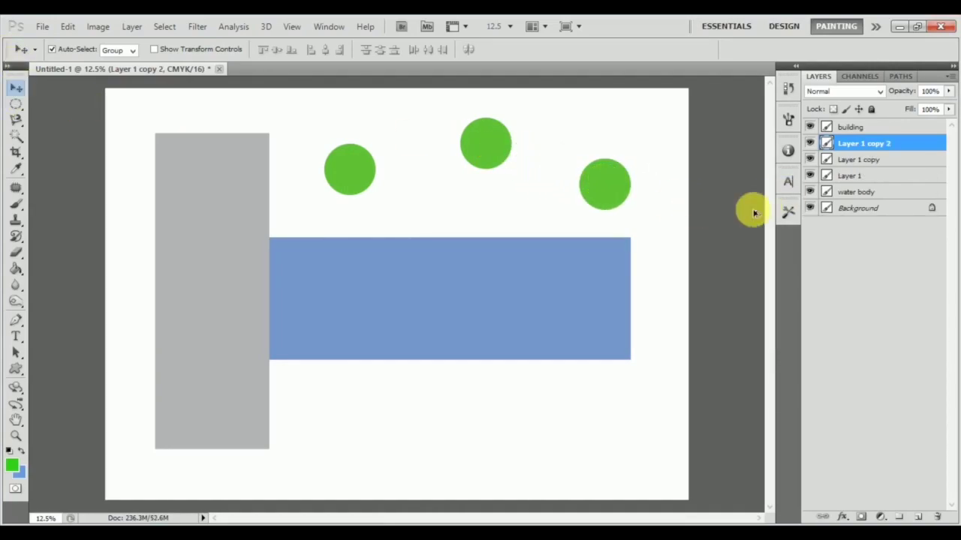
drag(624, 188, 496, 466)
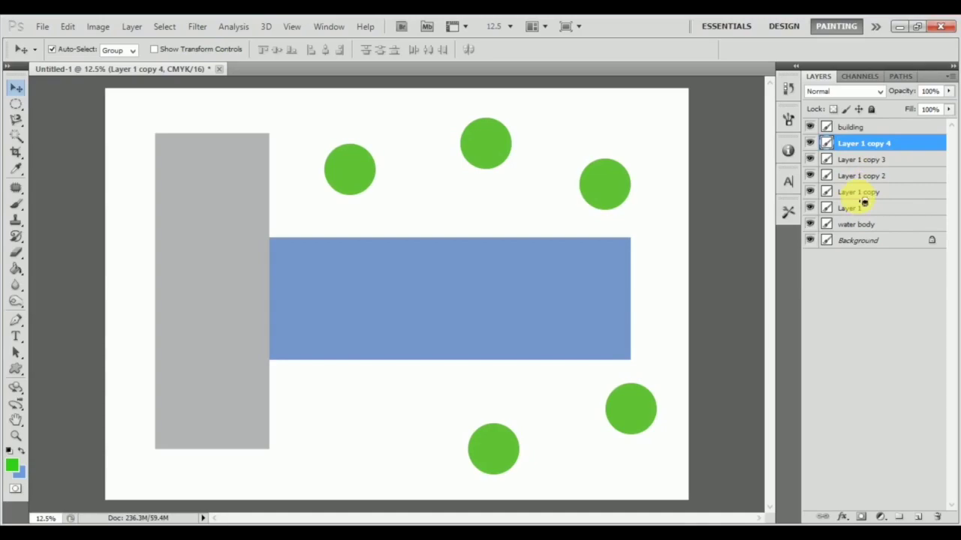
key(Delete)
key(Delete)
key(Delete)
key(Delete)
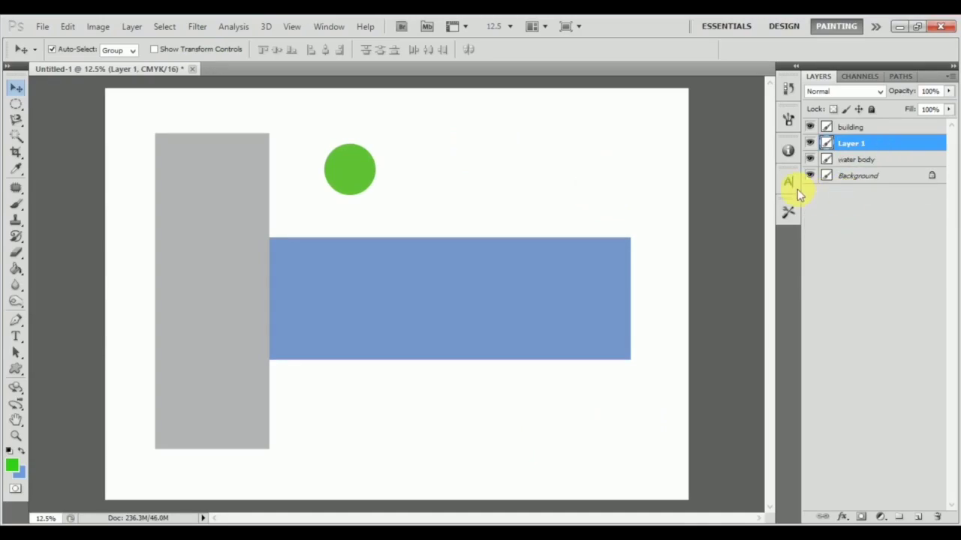
Rename the green circle's layer to "tree"
double_click(856, 143)
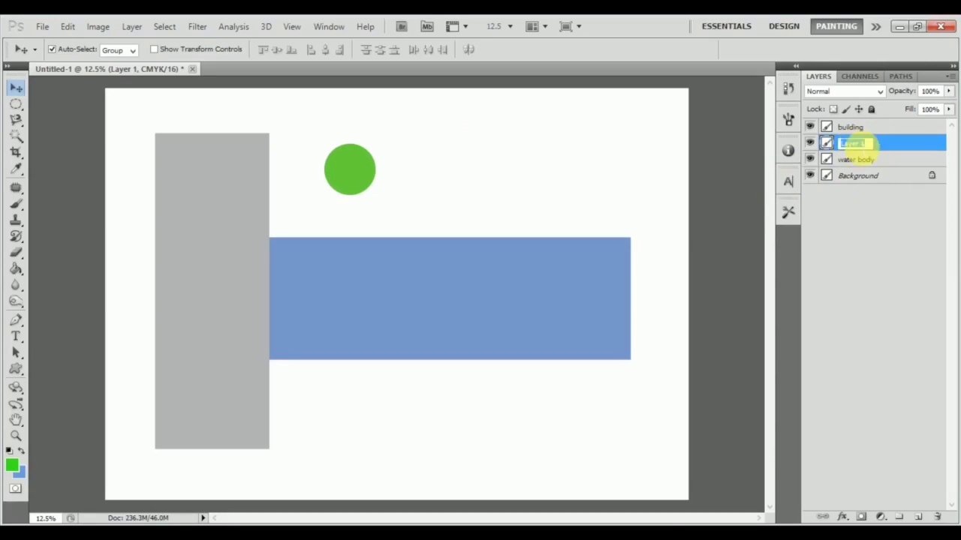
text(tree)
key(Return)
click(818, 286)
Move the tree closer to the building and duplicate it five times, spreading three trees above and three below the water body
drag(345, 178, 319, 206)
click(351, 407)
drag(348, 404, 301, 394)
drag(493, 433, 460, 462)
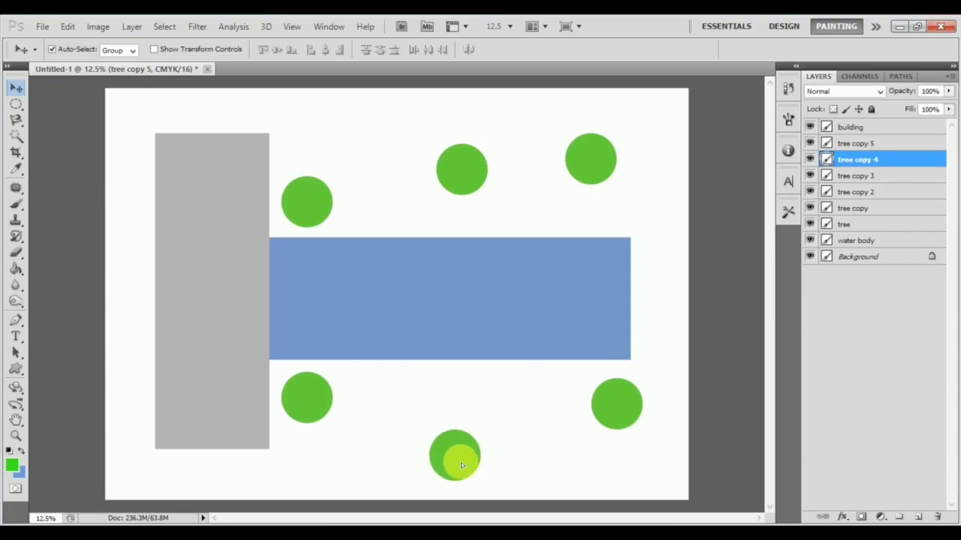
Adjust the upper middle and both outer trees so that the trees line the water body evenly
drag(432, 164, 428, 157)
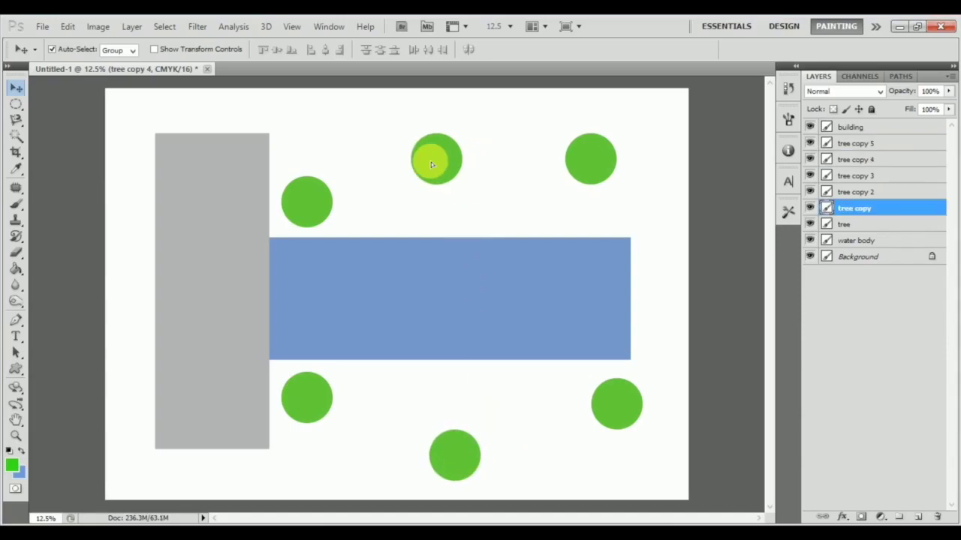
drag(596, 167, 612, 223)
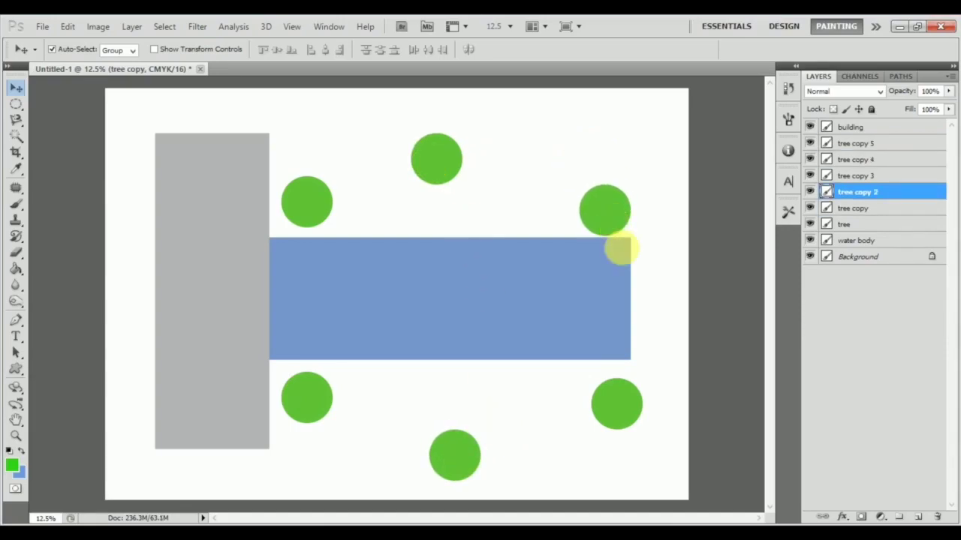
mouse_move(614, 402)
mouse_down()
mouse_move(601, 383)
mouse_move(604, 395)
mouse_up()
drag(437, 158, 465, 166)
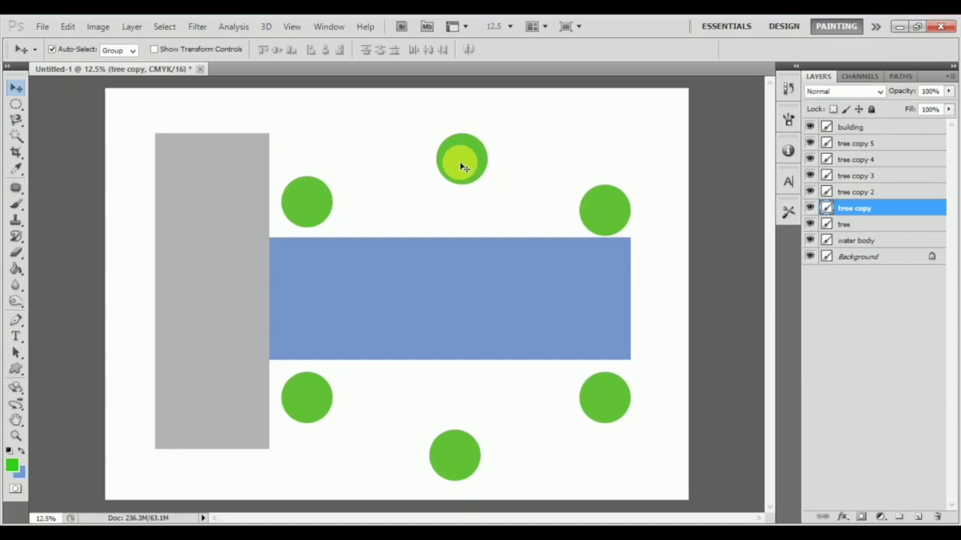
drag(463, 166, 463, 166)
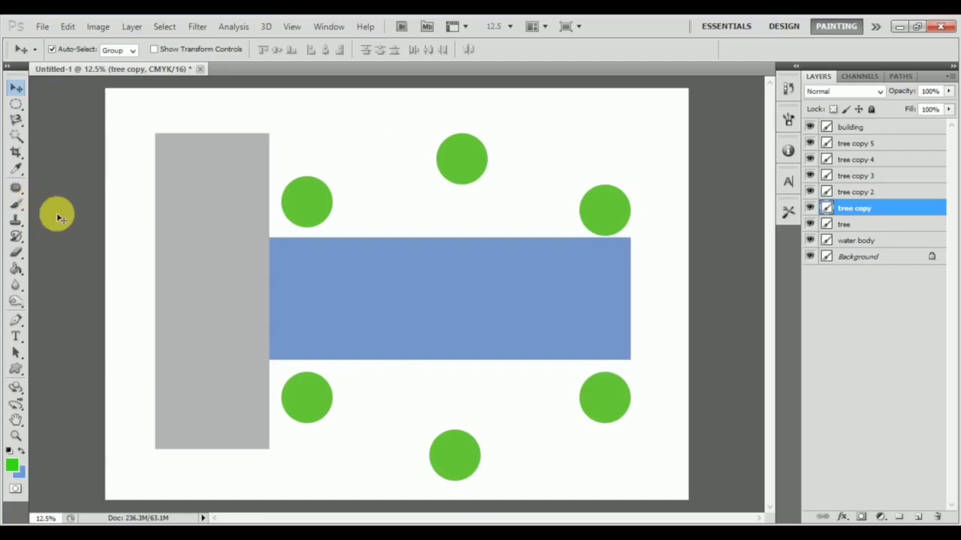
Add a new layer directly below the building layer and draw a long, narrow rectangular selection from the building across the water body
click(918, 516)
drag(900, 208, 905, 148)
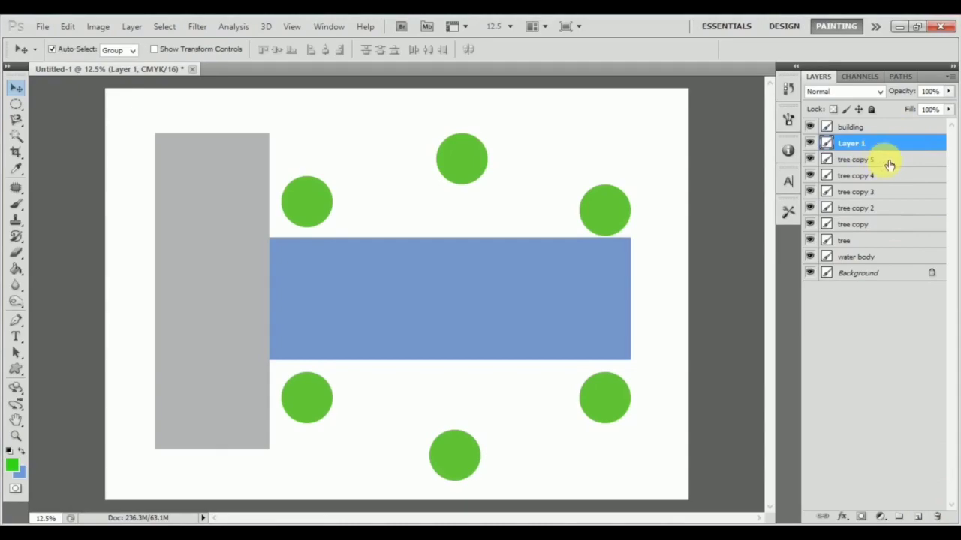
click(16, 103)
click(54, 102)
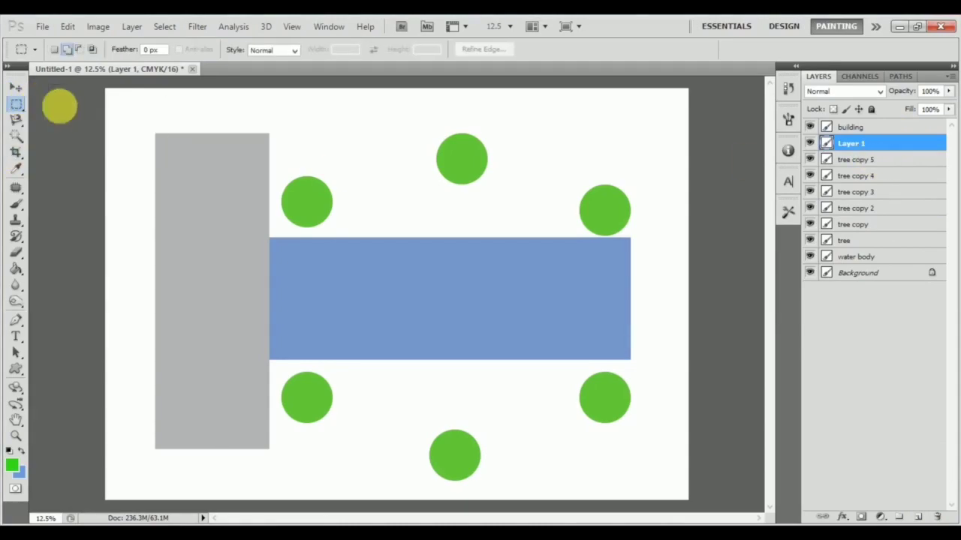
drag(236, 275, 587, 316)
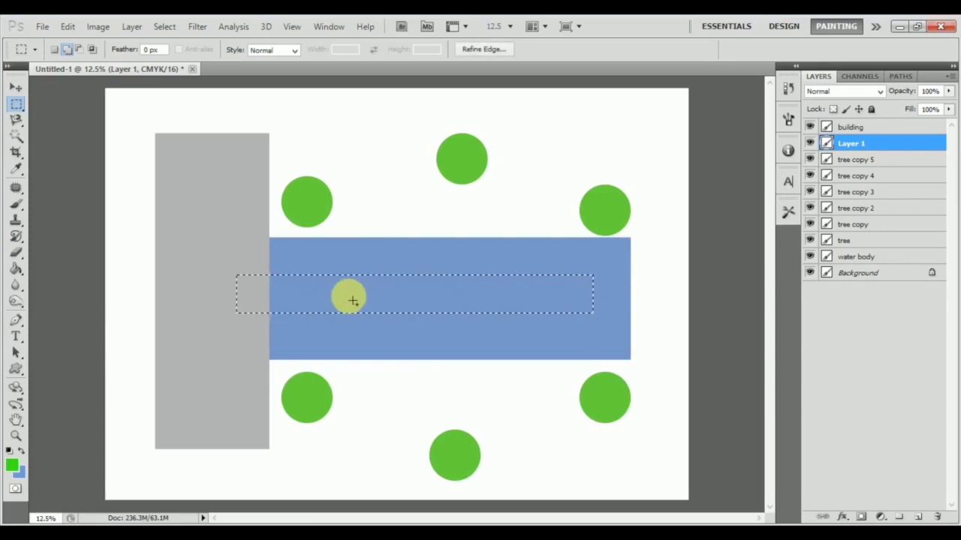
Activate the Brush tool and toggle its cursor to the precise crosshair and back to the brush-size outline
key(b)
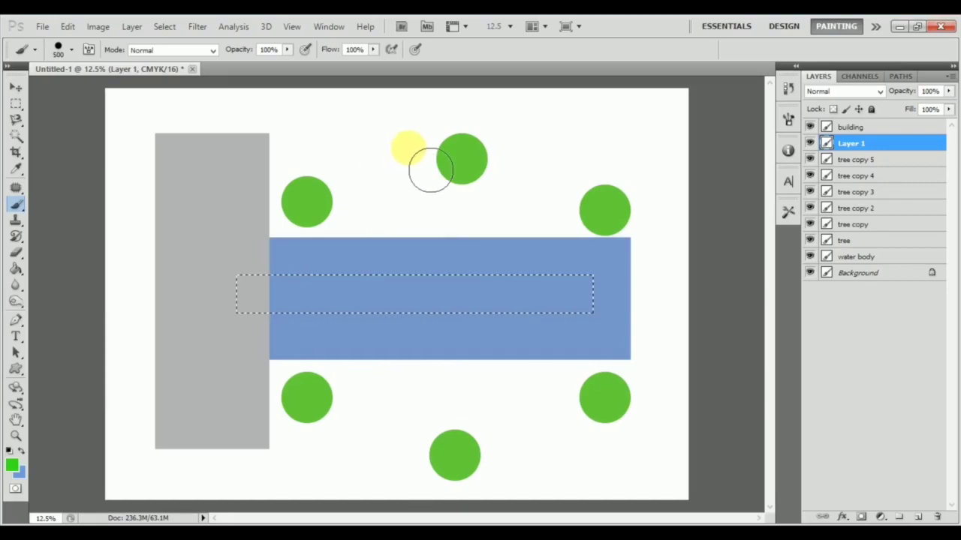
key(Caps_Lock)
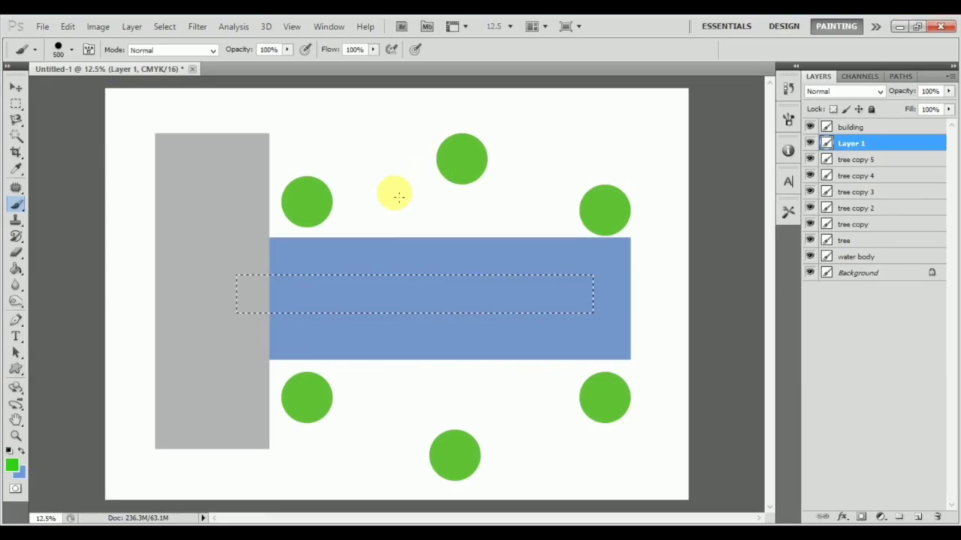
key(Caps_Lock)
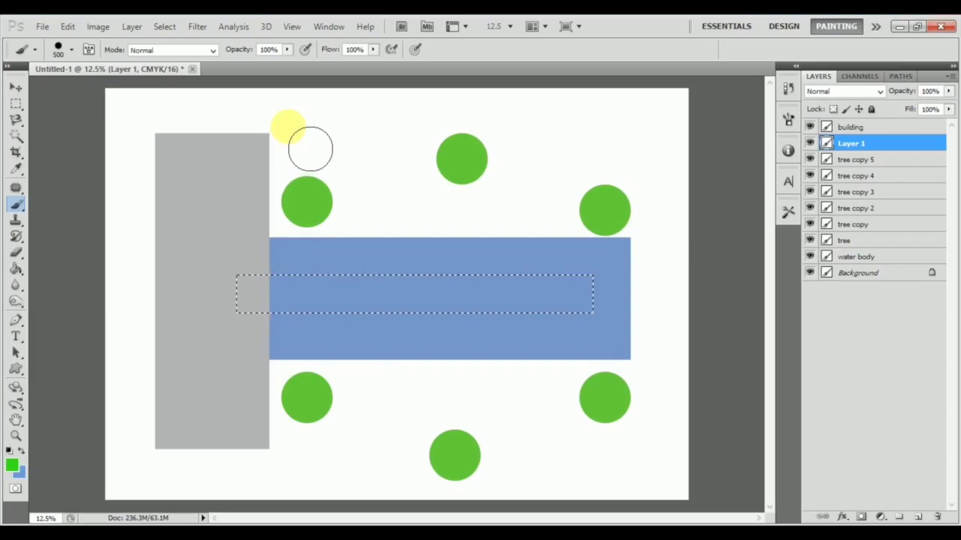
Set the brush to 569 px with the hard round preset at 100% hardness and paint green inside the selection near the building
click(70, 51)
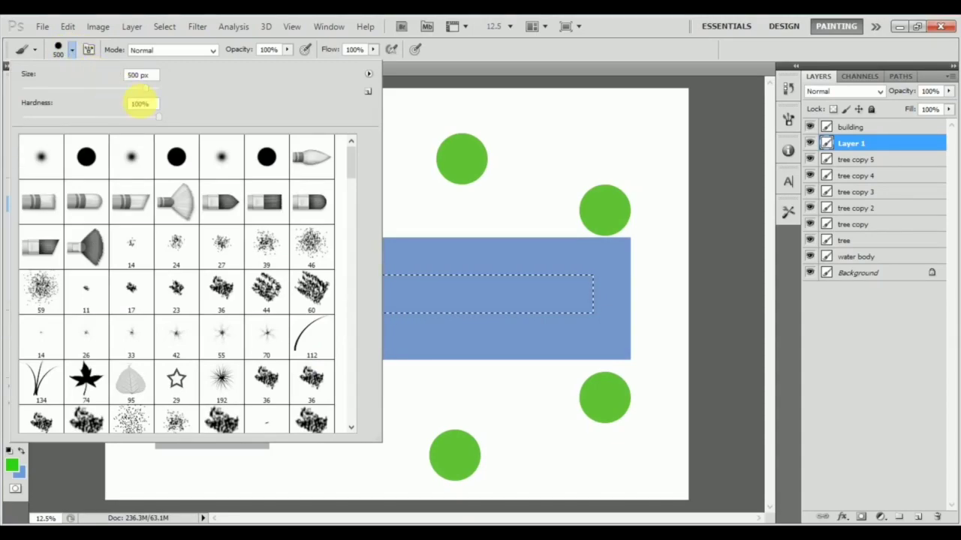
mouse_move(147, 91)
mouse_down()
mouse_move(161, 93)
mouse_move(146, 92)
mouse_up()
drag(160, 117, 15, 118)
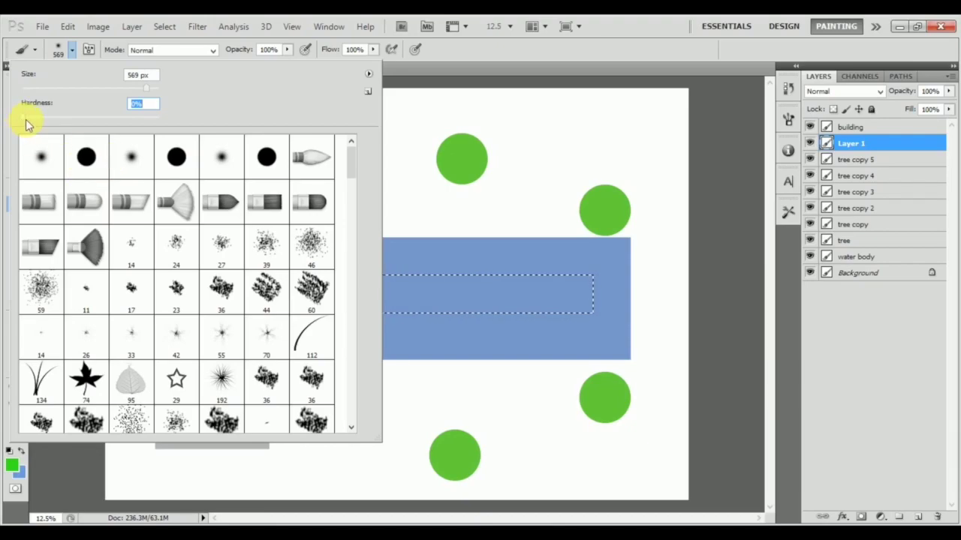
click(94, 157)
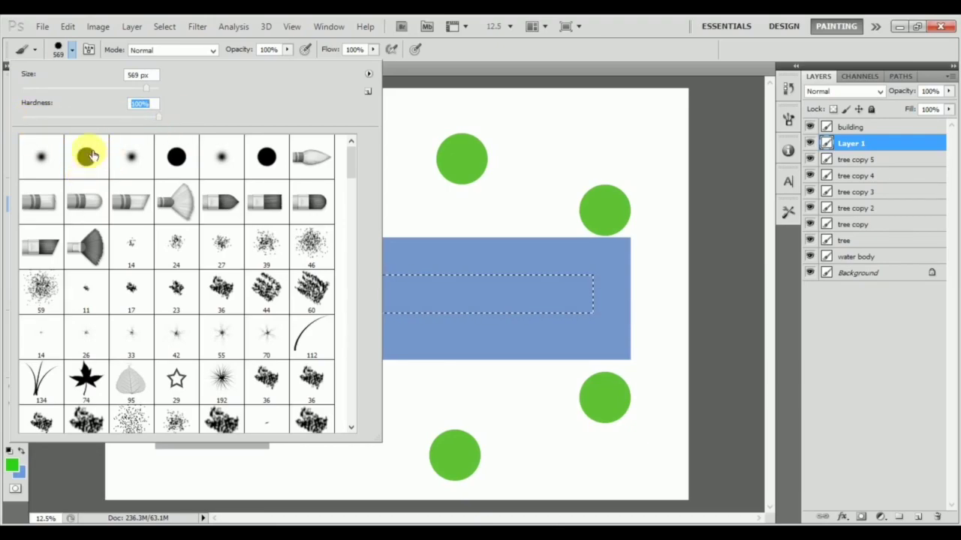
scroll(355, 172, down, 1)
mouse_move(356, 173)
mouse_down()
mouse_move(350, 393)
mouse_move(342, 356)
mouse_move(358, 143)
mouse_up()
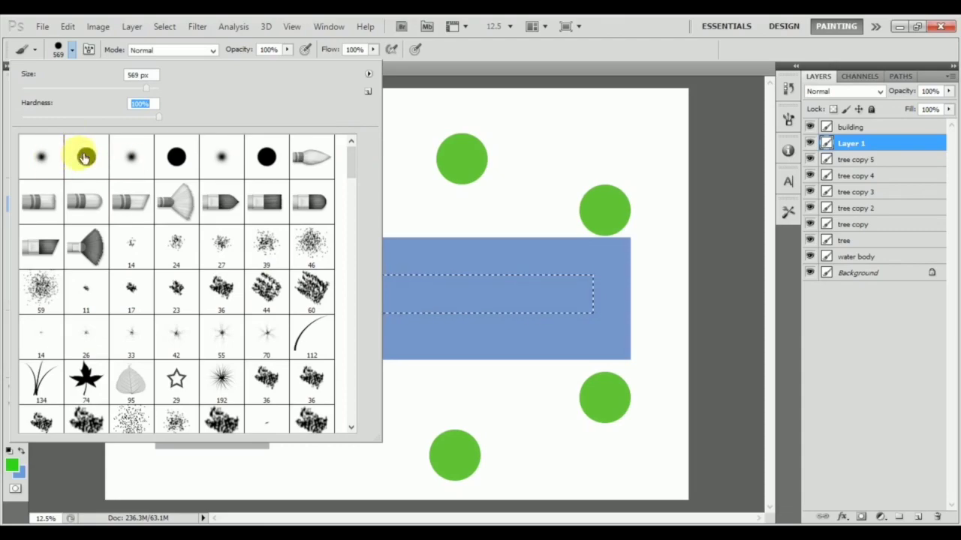
click(70, 50)
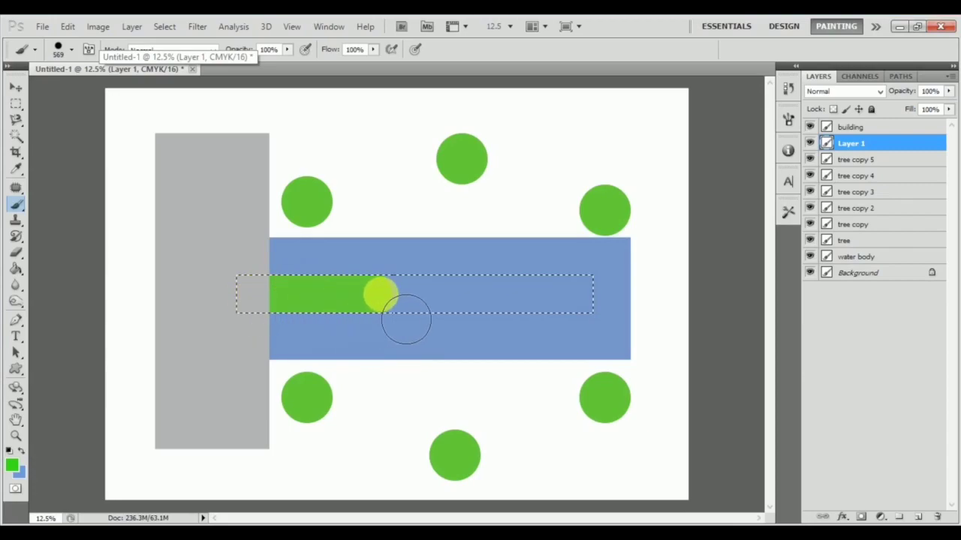
drag(406, 319, 382, 337)
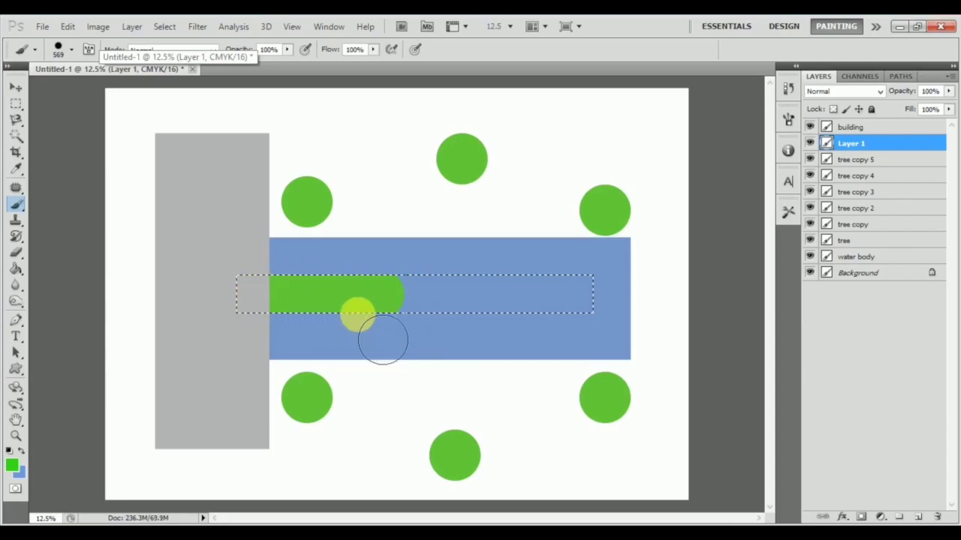
Set the foreground colour to black (#000000) and paint over the green part of the selected strip
click(14, 465)
click(253, 408)
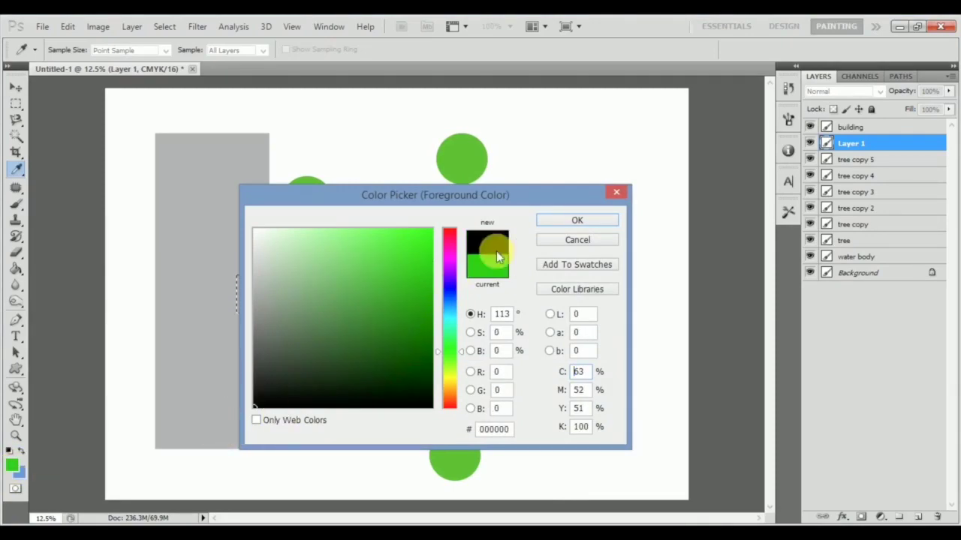
click(548, 223)
mouse_move(249, 292)
mouse_down()
mouse_move(313, 285)
mouse_move(373, 296)
mouse_up()
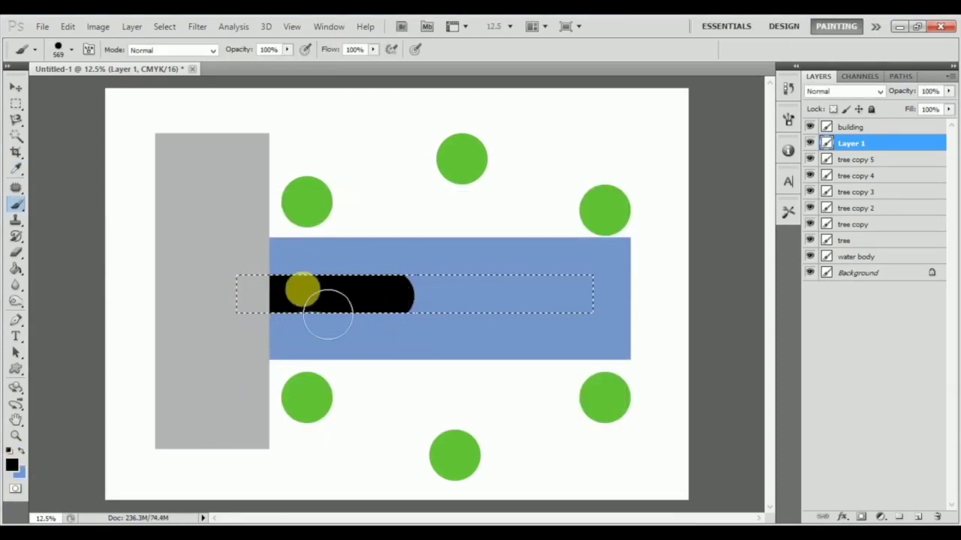
Choose the soft round brush preset and paint the rest of the selected strip black
click(70, 51)
click(45, 156)
click(72, 53)
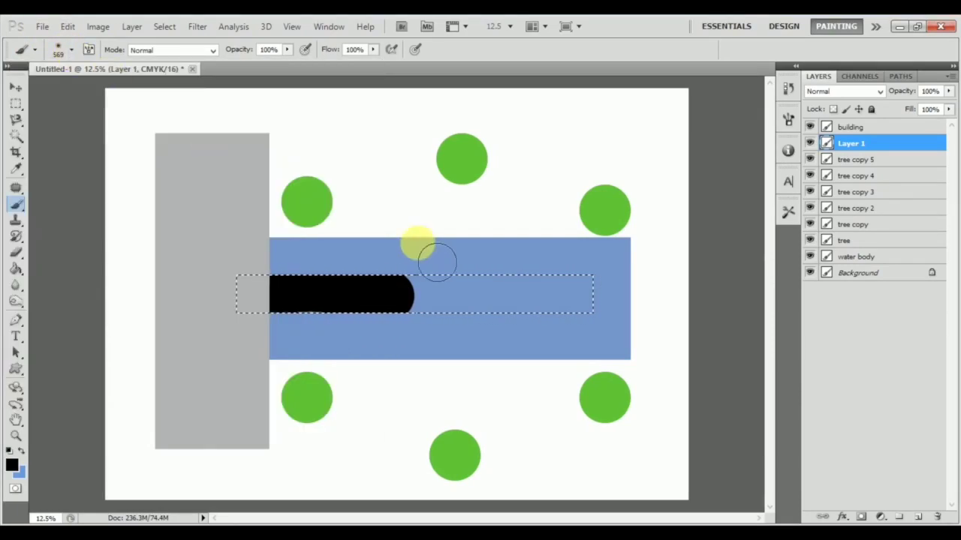
mouse_move(411, 295)
mouse_down()
mouse_move(539, 320)
mouse_move(609, 305)
mouse_move(628, 311)
mouse_move(474, 306)
mouse_move(420, 319)
mouse_move(427, 325)
mouse_move(610, 321)
mouse_move(398, 299)
mouse_move(365, 333)
mouse_move(568, 303)
mouse_move(478, 298)
mouse_up()
mouse_move(286, 315)
mouse_down()
mouse_move(590, 311)
mouse_move(464, 294)
mouse_up()
mouse_move(248, 317)
mouse_down()
mouse_move(556, 311)
mouse_move(575, 296)
mouse_up()
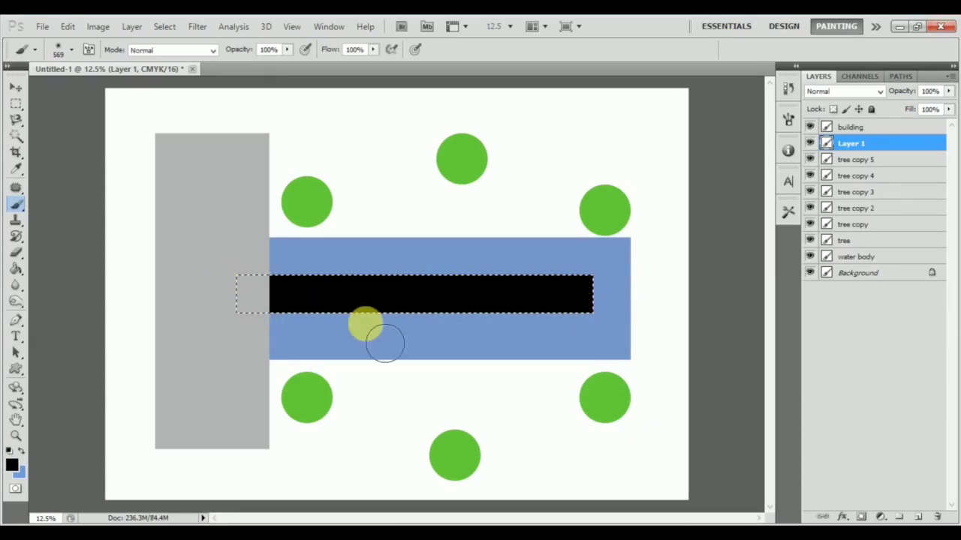
Set the foreground colour to white, reduce the brush opacity to 27% and paint along the black strip
click(23, 451)
click(14, 466)
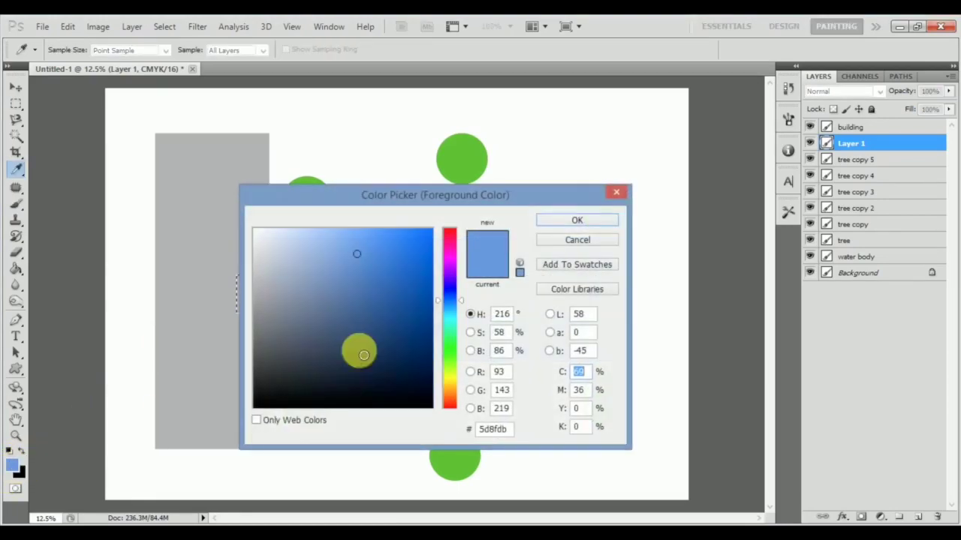
drag(358, 347, 253, 217)
click(596, 218)
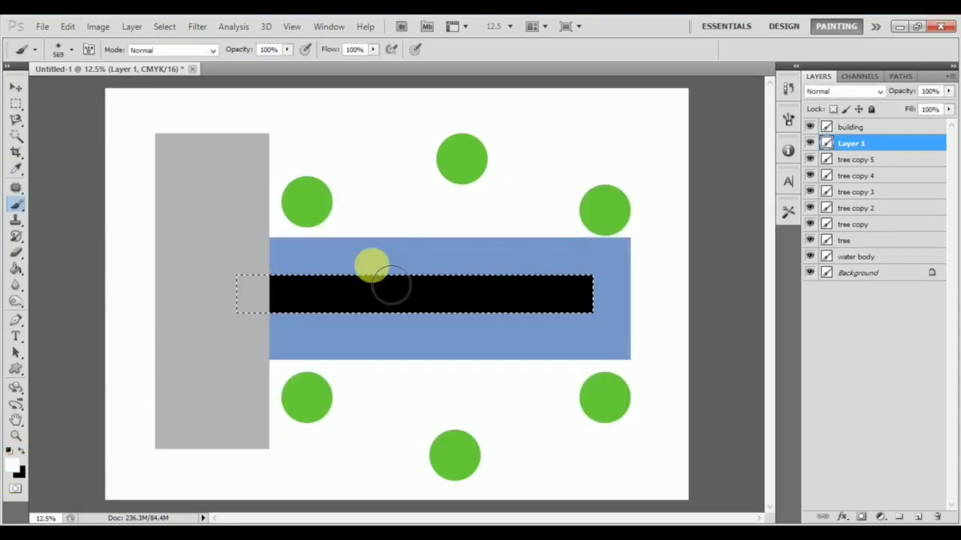
drag(249, 50, 200, 49)
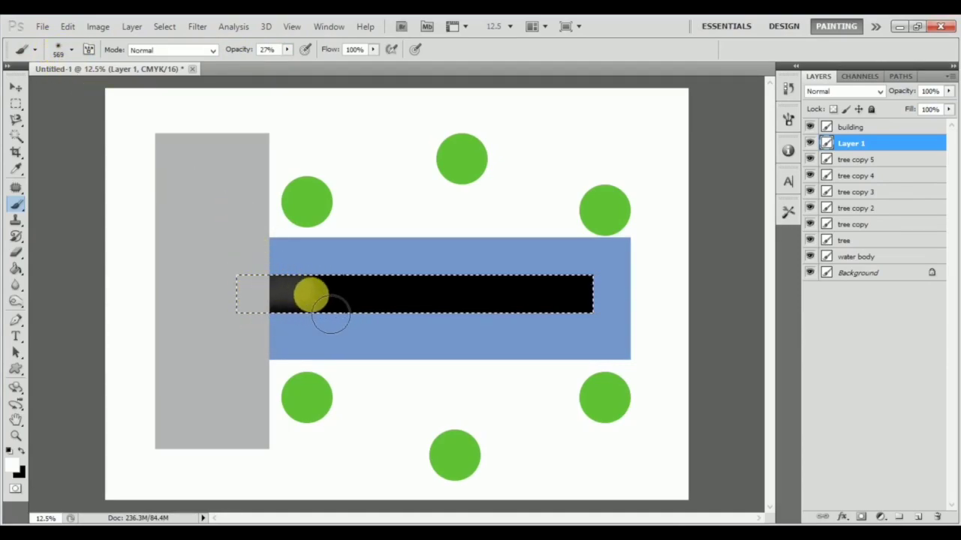
mouse_move(522, 314)
mouse_down()
mouse_move(545, 299)
mouse_move(582, 320)
mouse_move(615, 318)
mouse_up()
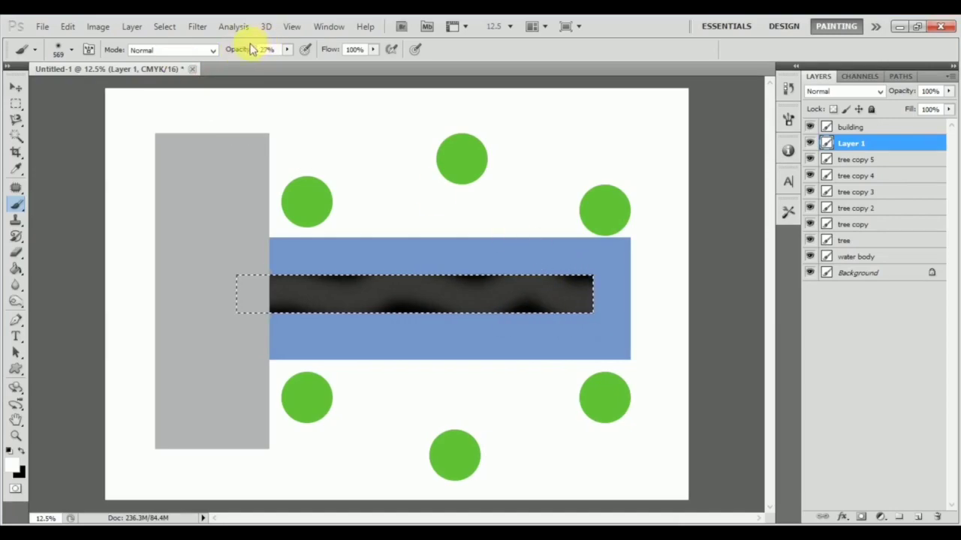
Restore the brush opacity and hardness to 100% and paint the whole selected strip white
drag(248, 49, 360, 101)
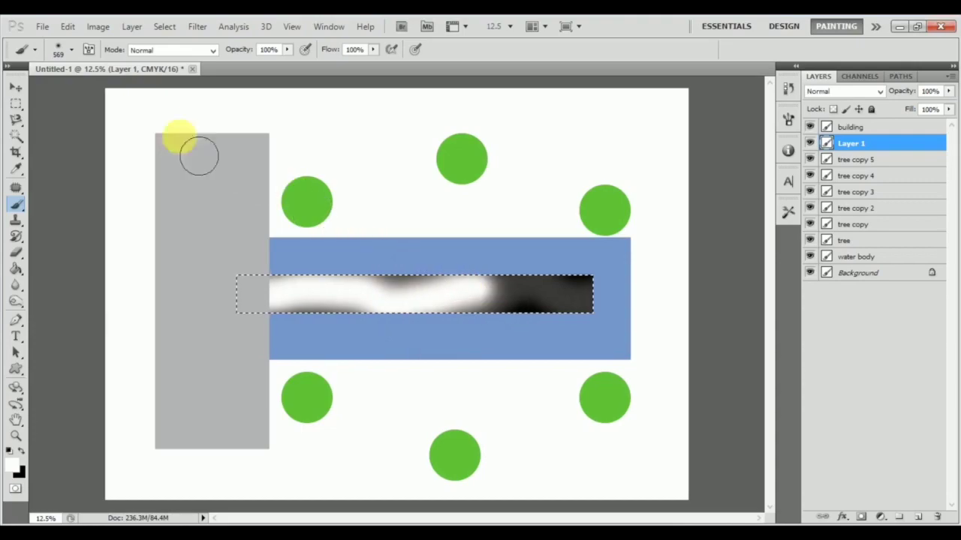
click(72, 50)
drag(60, 124, 187, 129)
click(75, 51)
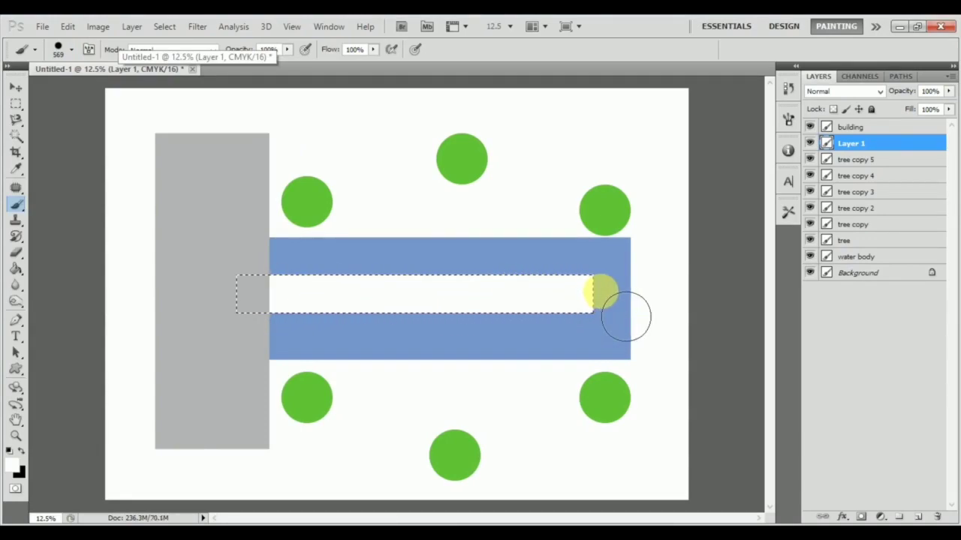
Set the brush size to 600 px
click(72, 50)
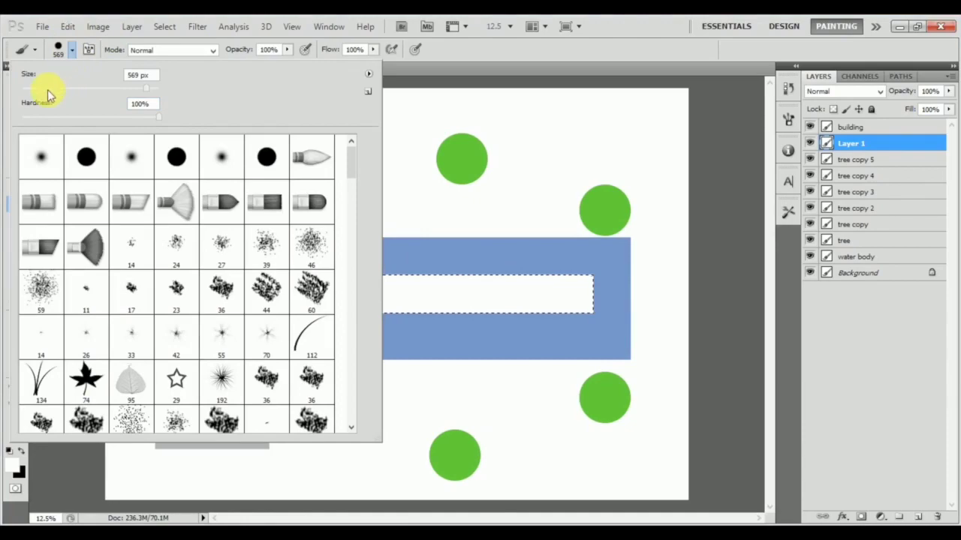
click(73, 50)
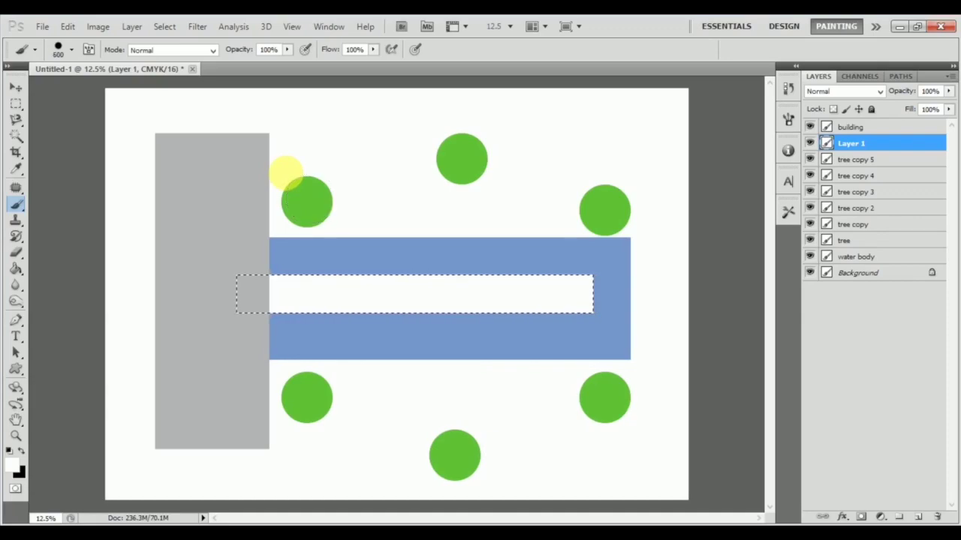
Enlarge the brush to 2500 px and reduce it to 300 px
key(bracketright)
key(bracketright)
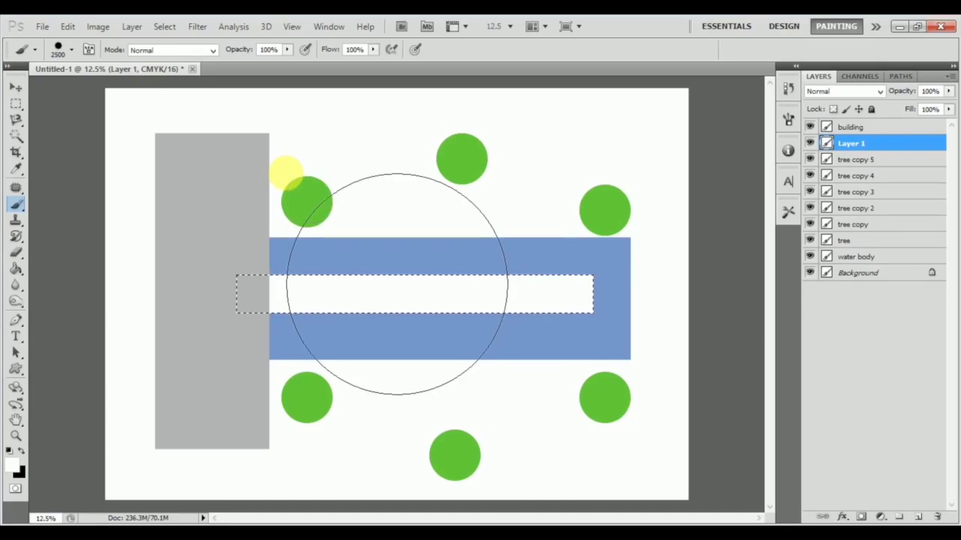
key(bracketleft)
key(bracketleft)
key(bracketleft)
key(bracketleft)
key(bracketleft)
key(bracketleft)
key(bracketleft)
key(bracketleft)
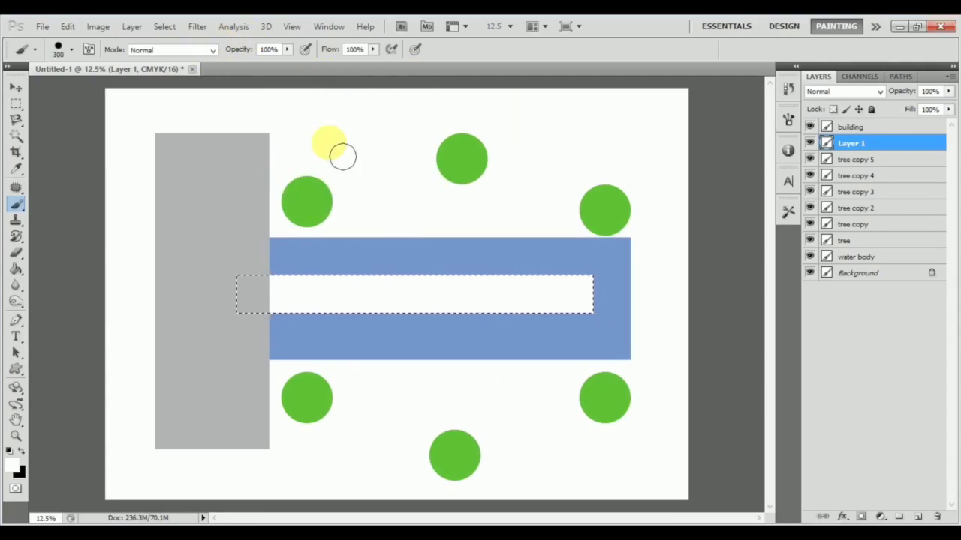
Swap the foreground colour to black, set the brush flow to 28%, add a new layer above Layer 1 and clear the selection
click(21, 451)
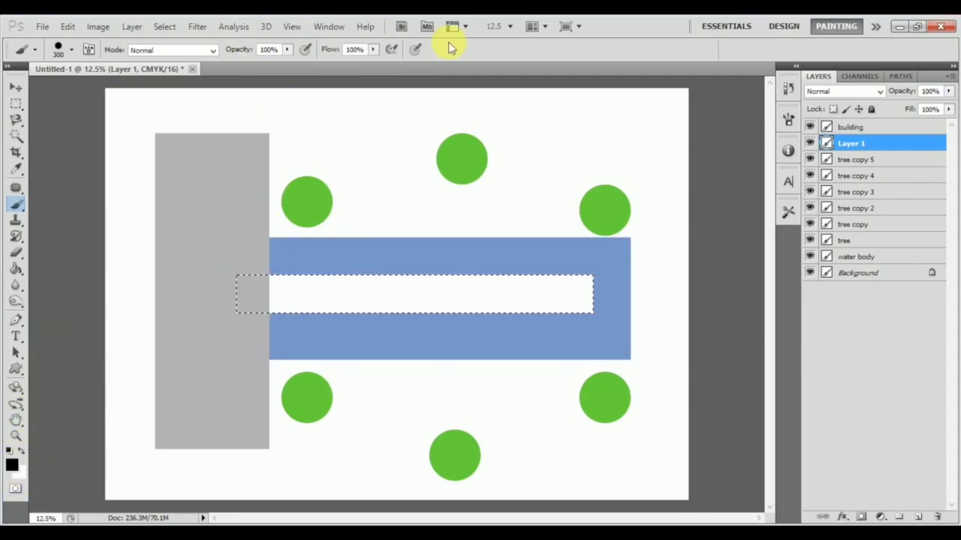
drag(293, 52, 292, 52)
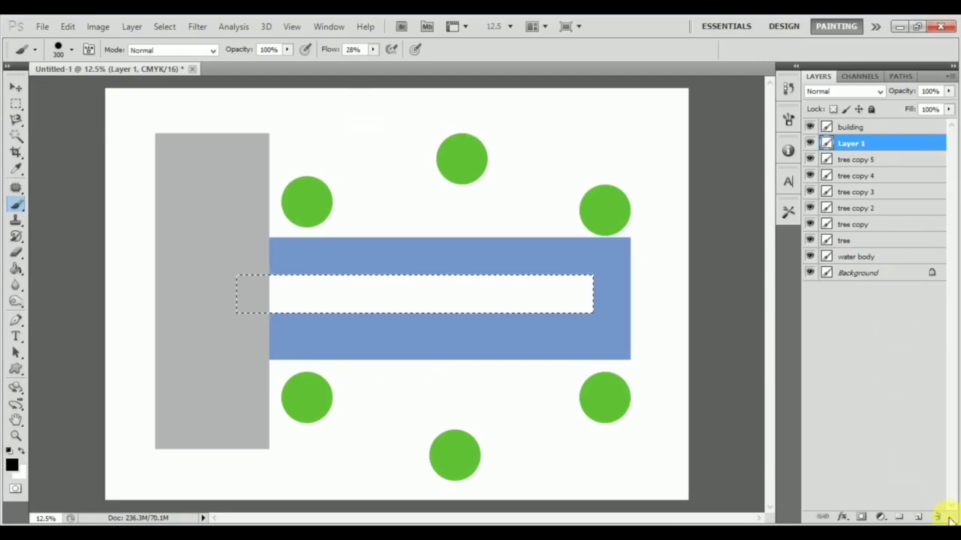
click(919, 517)
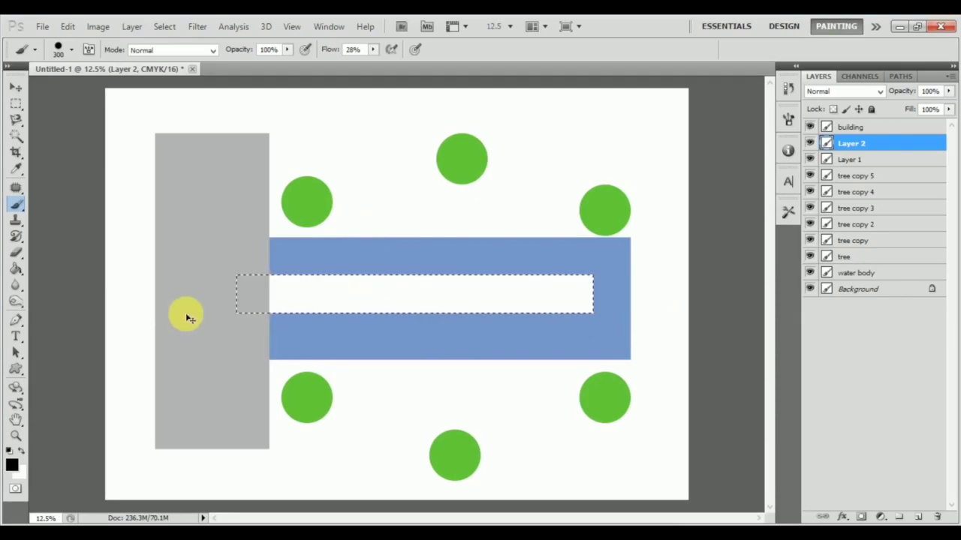
key(ctrl+d)
Paint a loop around the building and pool at 28% flow and a second loop inside it at 100% flow
mouse_move(338, 118)
mouse_down()
mouse_move(378, 177)
mouse_move(414, 205)
mouse_move(490, 223)
mouse_move(536, 208)
mouse_move(606, 153)
mouse_move(635, 153)
mouse_move(655, 169)
mouse_move(670, 201)
mouse_move(660, 270)
mouse_move(676, 356)
mouse_move(672, 414)
mouse_move(645, 458)
mouse_move(591, 458)
mouse_move(553, 431)
mouse_move(488, 419)
mouse_move(422, 429)
mouse_move(370, 466)
mouse_move(301, 492)
mouse_move(178, 491)
mouse_move(135, 475)
mouse_move(157, 137)
mouse_move(140, 123)
mouse_move(183, 109)
mouse_move(343, 103)
mouse_up()
drag(363, 52, 398, 53)
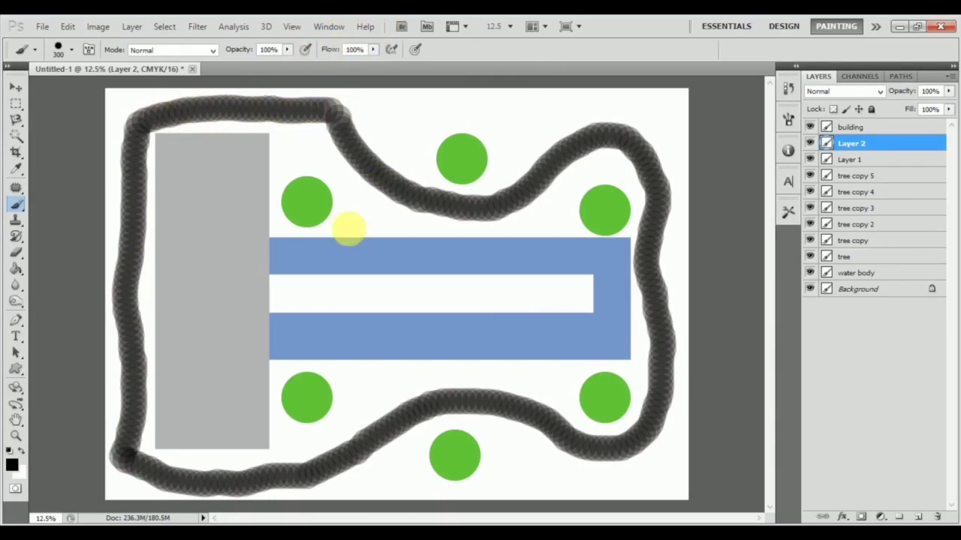
mouse_move(324, 171)
mouse_down()
mouse_move(390, 222)
mouse_move(491, 237)
mouse_move(603, 181)
mouse_move(629, 213)
mouse_move(620, 270)
mouse_move(631, 336)
mouse_move(626, 377)
mouse_move(595, 403)
mouse_move(519, 384)
mouse_move(366, 393)
mouse_move(300, 433)
mouse_move(182, 454)
mouse_move(180, 223)
mouse_move(193, 177)
mouse_move(234, 157)
mouse_move(337, 181)
mouse_up()
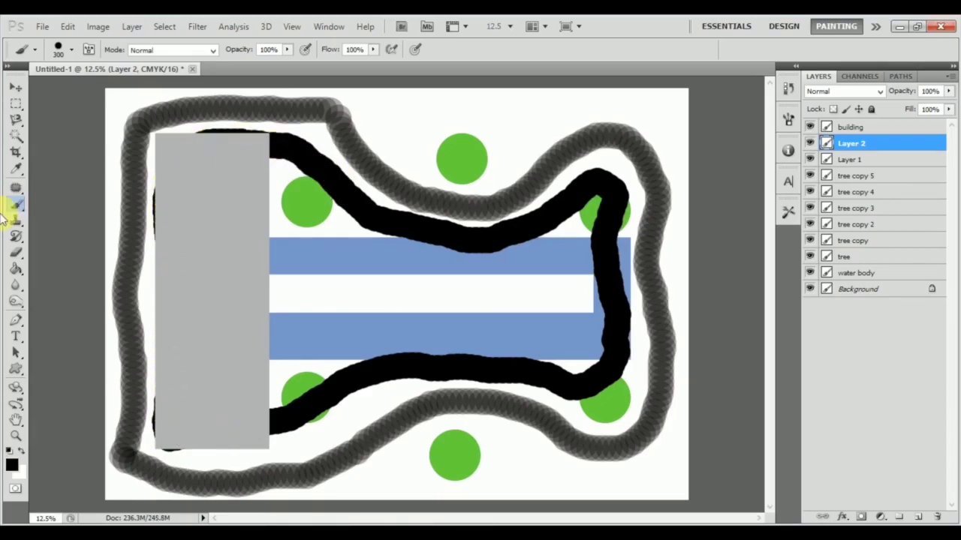
Set the Eraser to a hard 900 px tip at 100% opacity and erase both loops near the upper middle tree
click(15, 255)
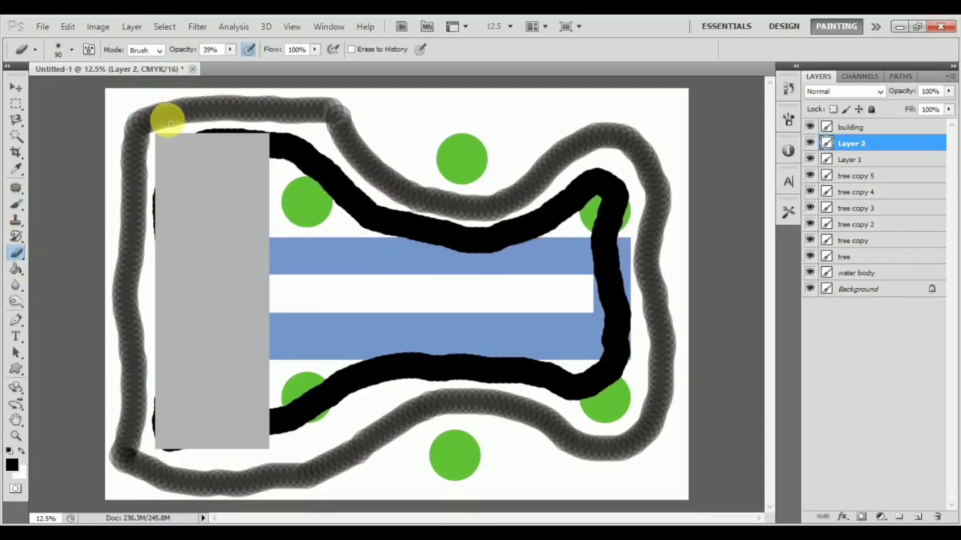
click(72, 49)
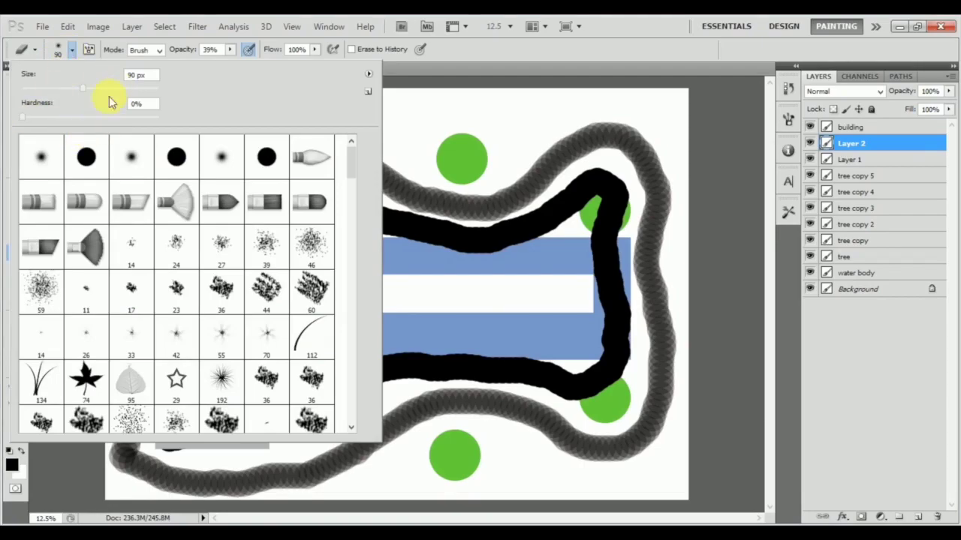
click(71, 52)
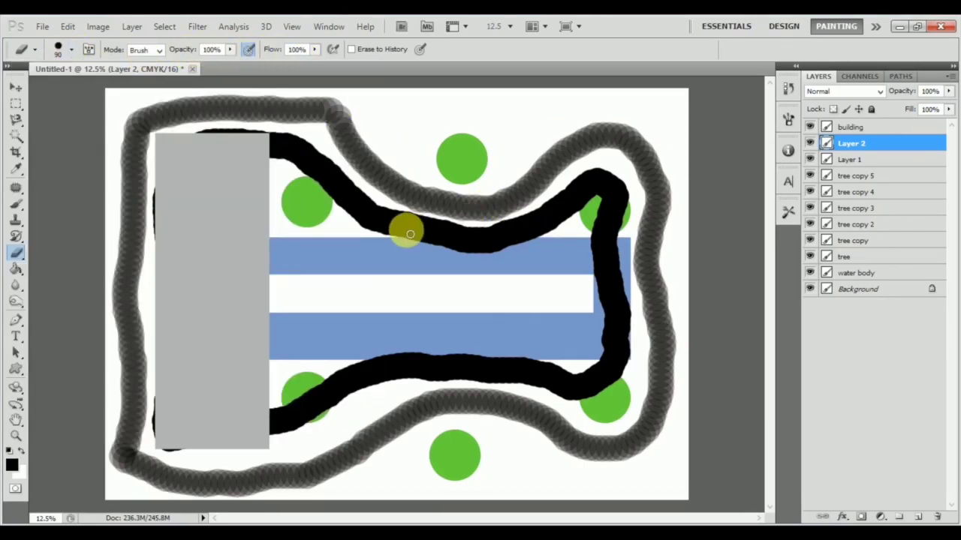
key(bracketleft)
key(bracketleft)
key(bracketleft)
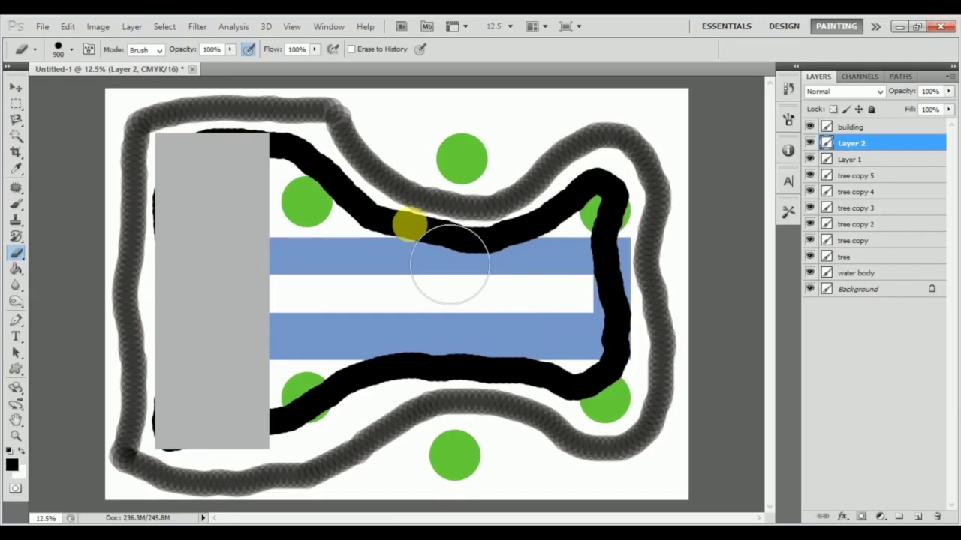
mouse_move(358, 248)
mouse_down()
mouse_move(429, 160)
mouse_move(456, 242)
mouse_move(515, 107)
mouse_up()
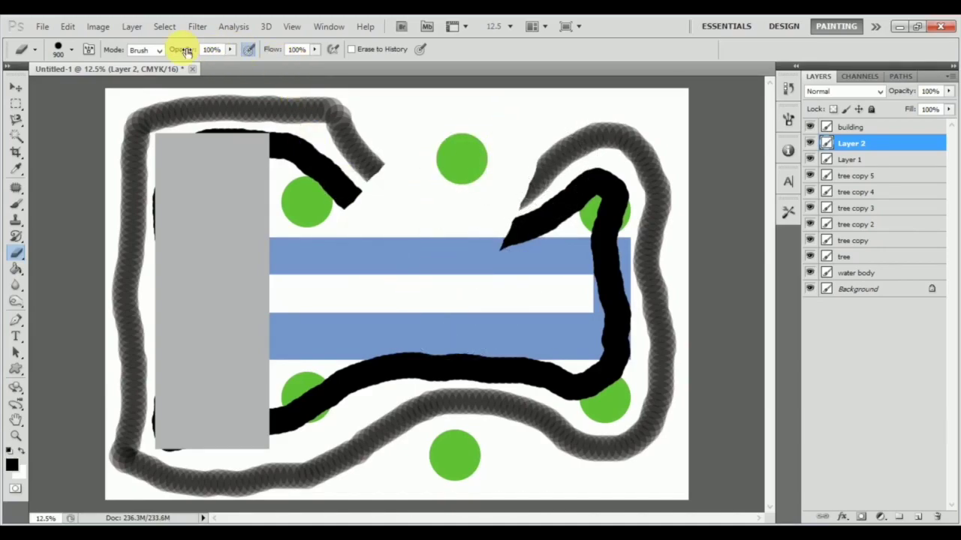
Lower the Eraser opacity to 21%, partly erase the cut ends of both loops and restore the opacity to 100%
drag(164, 49, 147, 50)
mouse_move(381, 214)
mouse_down()
mouse_move(381, 193)
mouse_move(349, 184)
mouse_move(440, 264)
mouse_move(553, 225)
mouse_move(611, 172)
mouse_up()
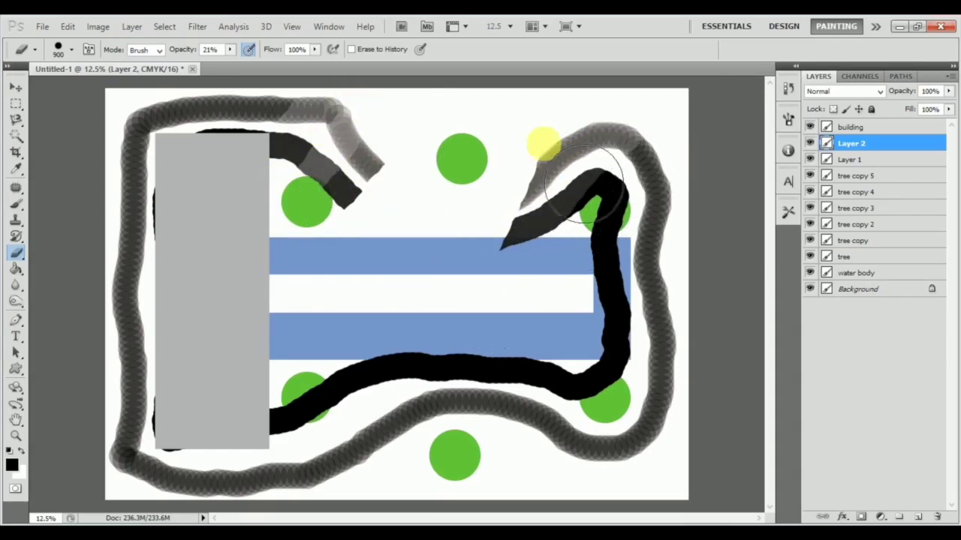
drag(181, 50, 251, 48)
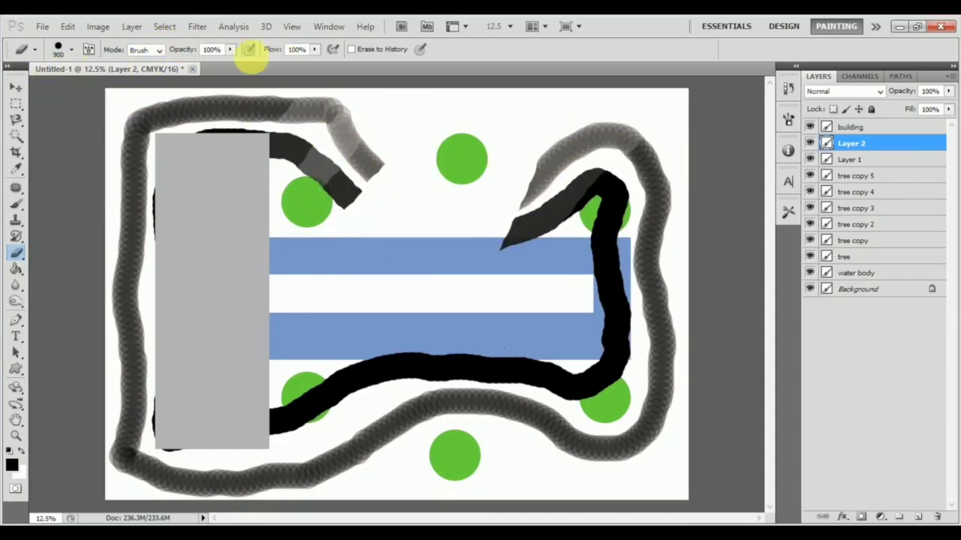
Soften the Eraser's hardness and erase the loops around the upper tree farthest from the building
click(72, 49)
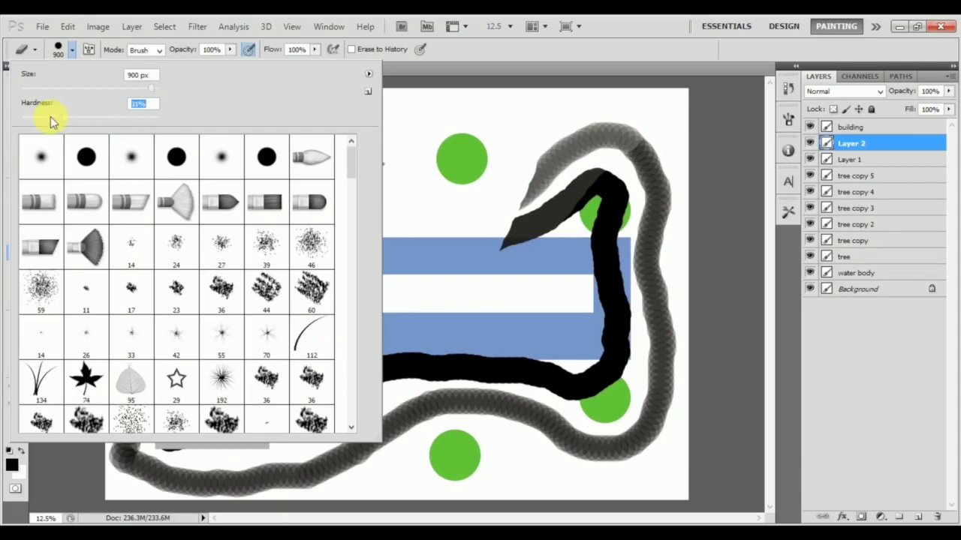
click(71, 50)
mouse_move(592, 277)
mouse_down()
mouse_move(575, 188)
mouse_move(648, 134)
mouse_move(608, 263)
mouse_move(687, 146)
mouse_up()
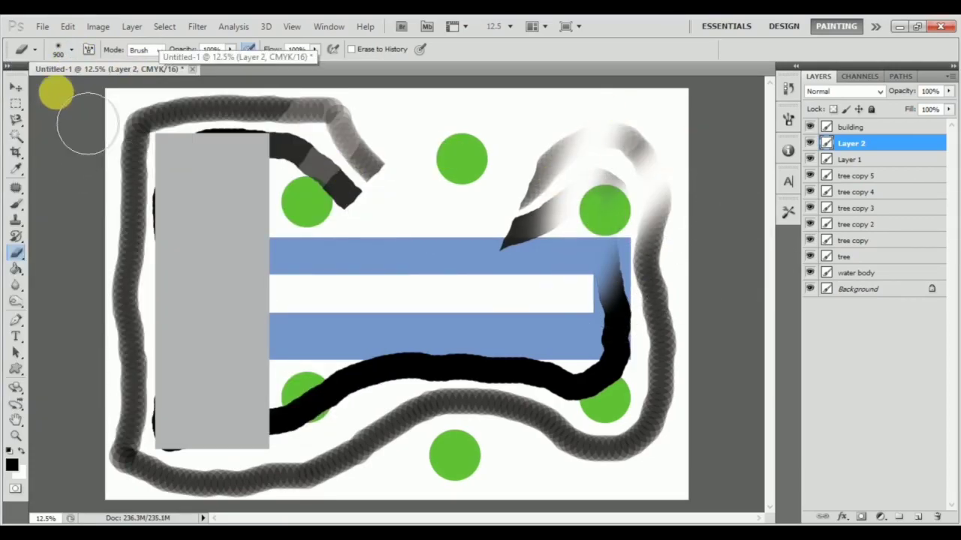
Set the Eraser hardness to 100% and erase all remaining black strokes from Layer 2
click(73, 50)
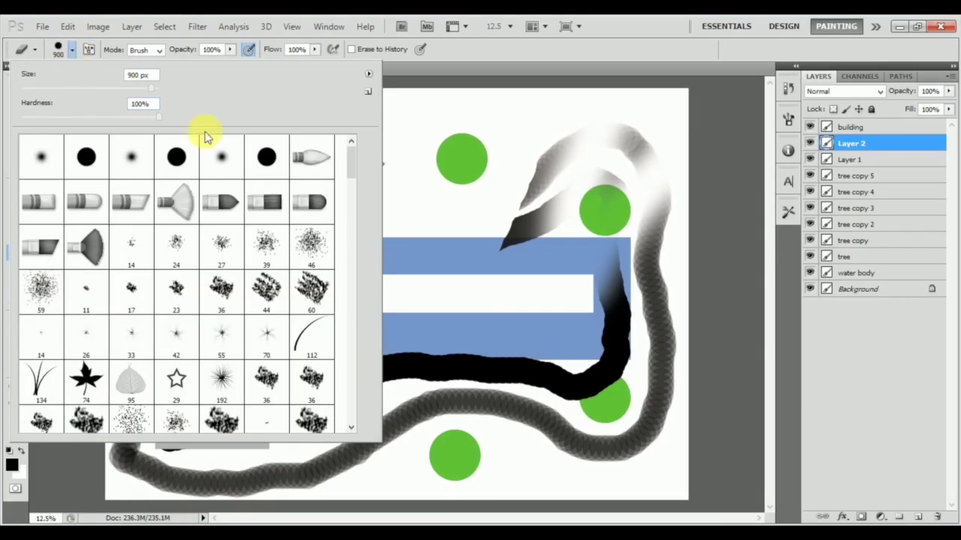
click(73, 50)
mouse_move(362, 183)
mouse_down()
mouse_move(296, 142)
mouse_move(197, 125)
mouse_move(128, 210)
mouse_move(135, 455)
mouse_move(277, 476)
mouse_move(405, 429)
mouse_move(558, 457)
mouse_move(634, 413)
mouse_move(643, 258)
mouse_move(622, 170)
mouse_move(533, 185)
mouse_move(563, 217)
mouse_move(611, 218)
mouse_move(541, 385)
mouse_move(302, 407)
mouse_move(228, 257)
mouse_move(371, 111)
mouse_move(663, 234)
mouse_up()
drag(704, 274, 253, 292)
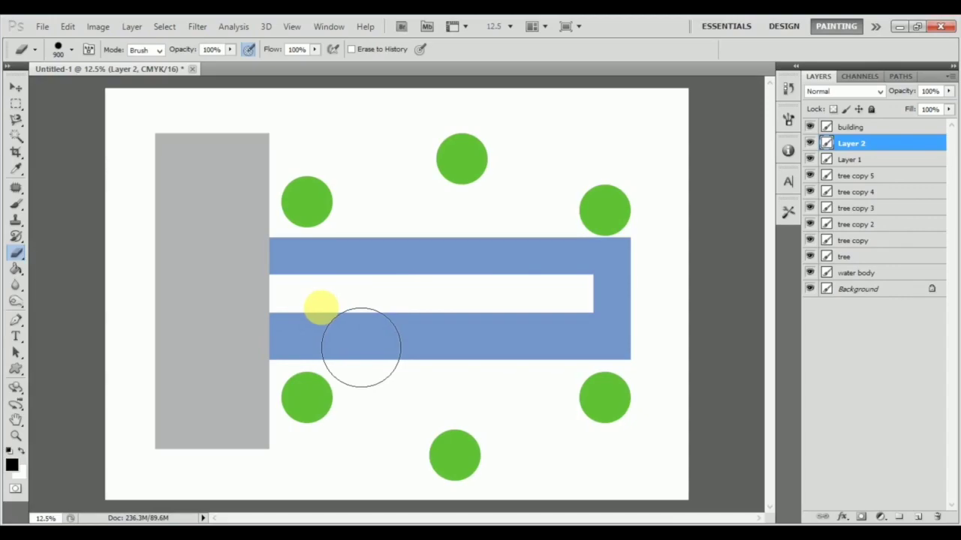
Add a line of horizontal placeholder text on the white strip in 60.85 pt Century Gothic
click(16, 337)
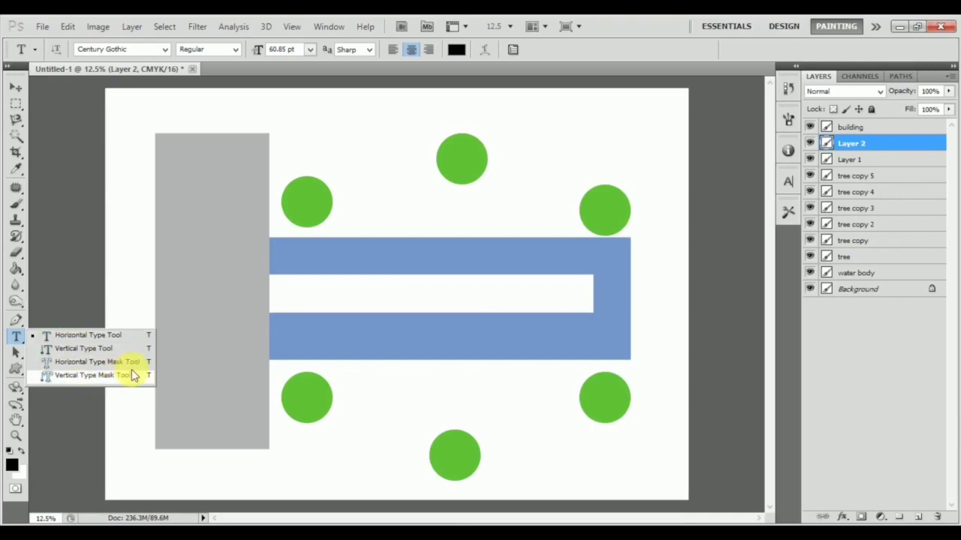
click(82, 337)
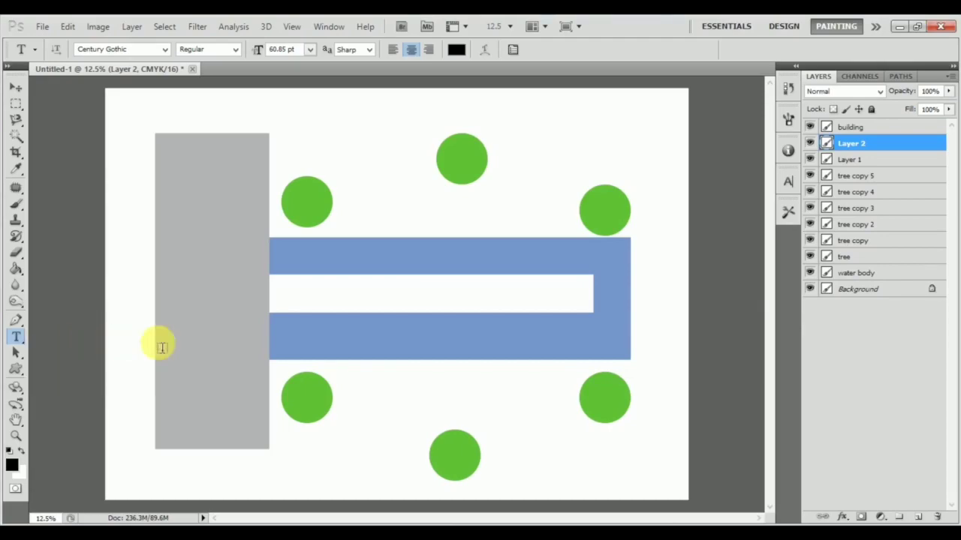
click(342, 294)
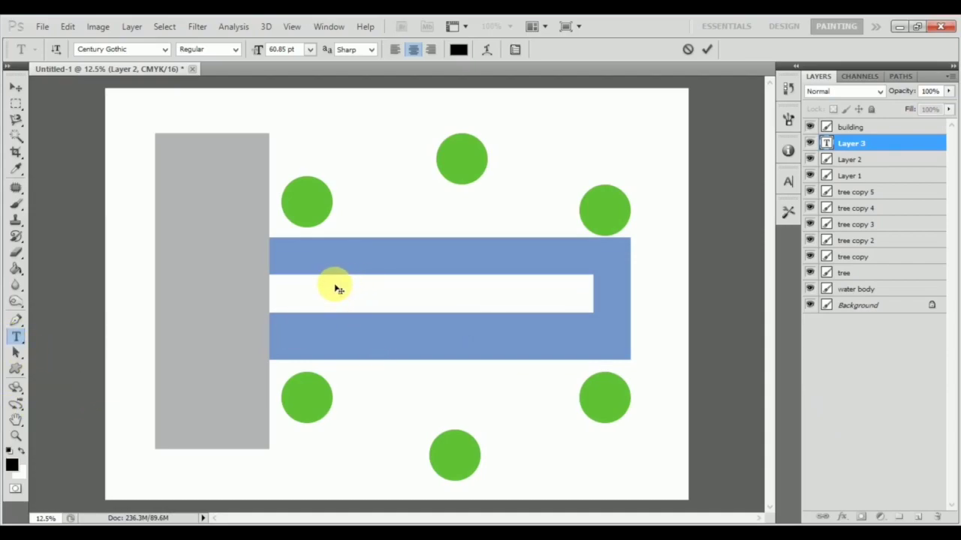
text(jahsdkjahdkjsahdjkahdka)
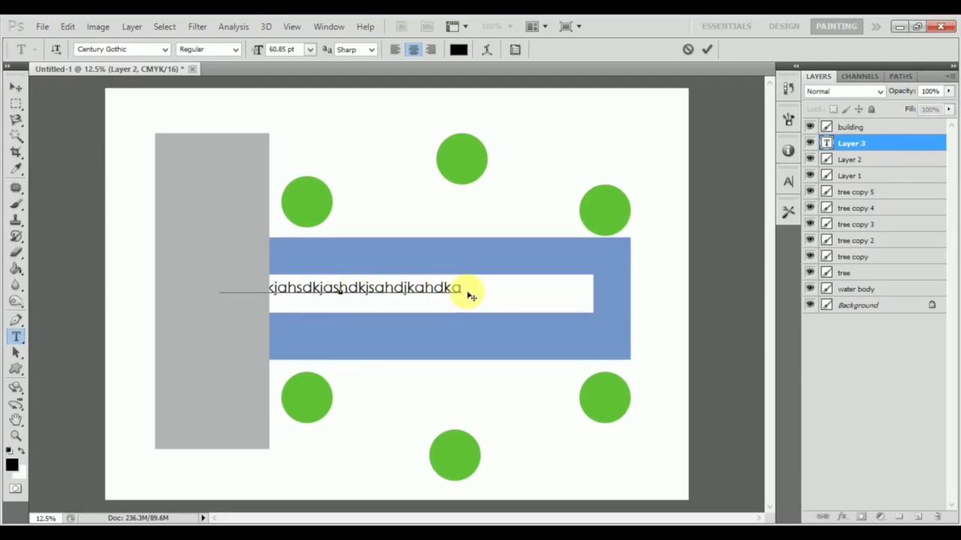
Select the whole placeholder text and change the foreground colour to pure red
drag(461, 291, 165, 311)
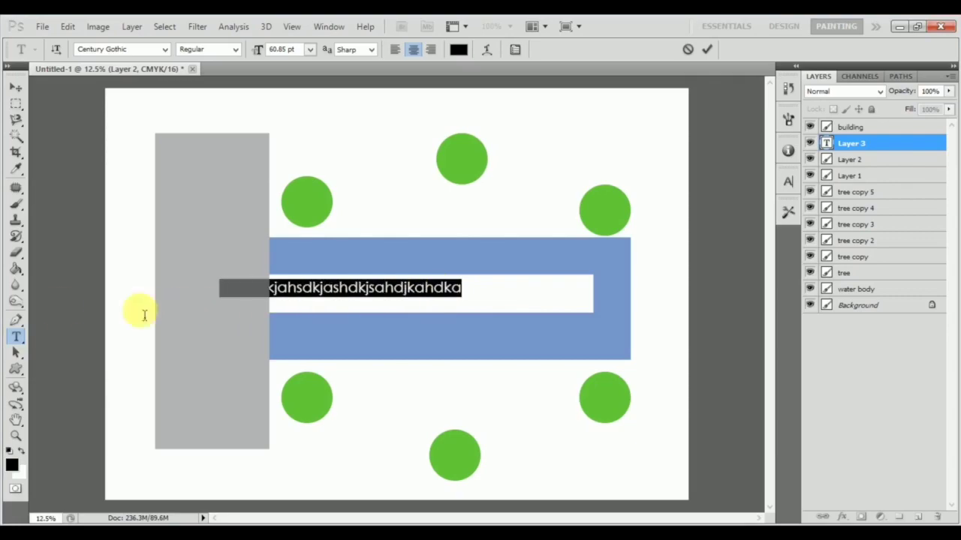
click(12, 467)
drag(423, 193, 490, 336)
drag(442, 409, 680, 369)
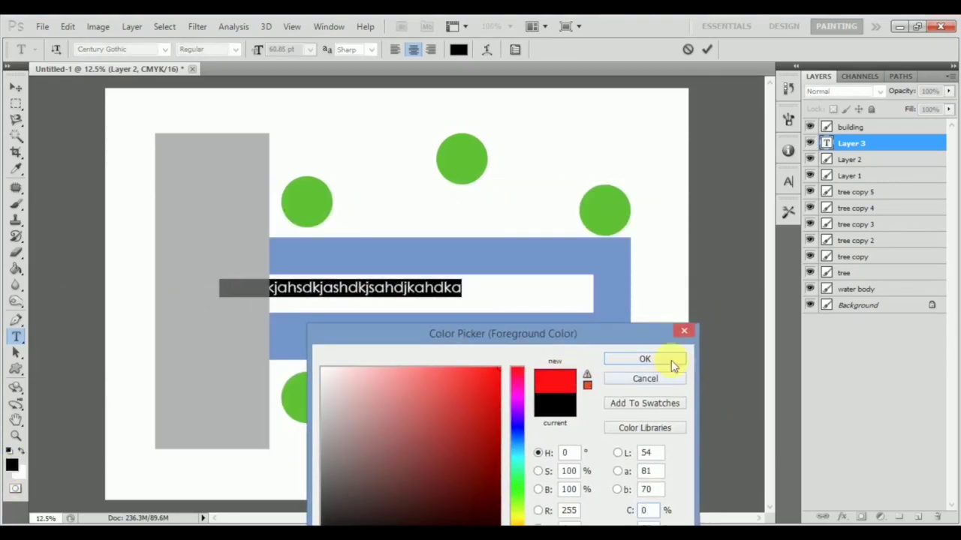
click(645, 362)
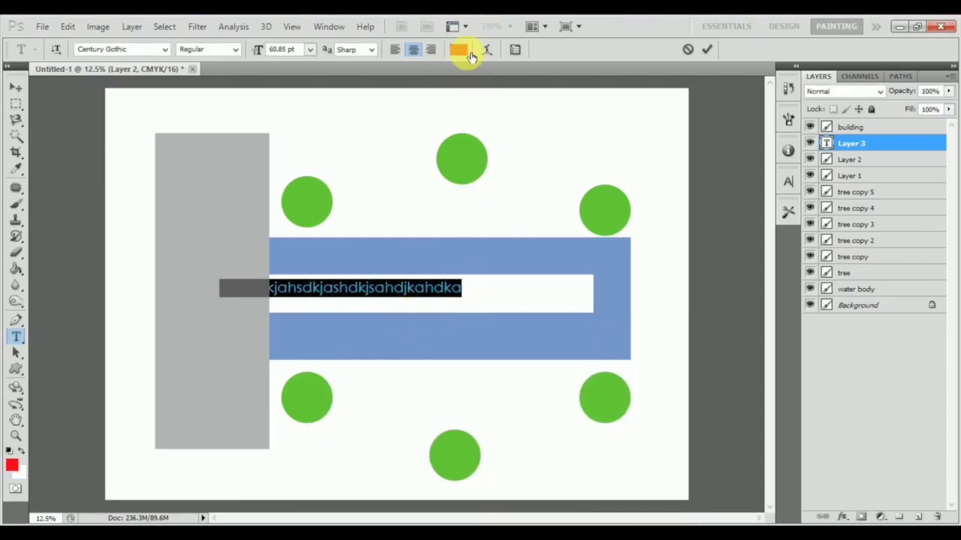
Change the selected text's colour to a muted greyish pink
click(464, 54)
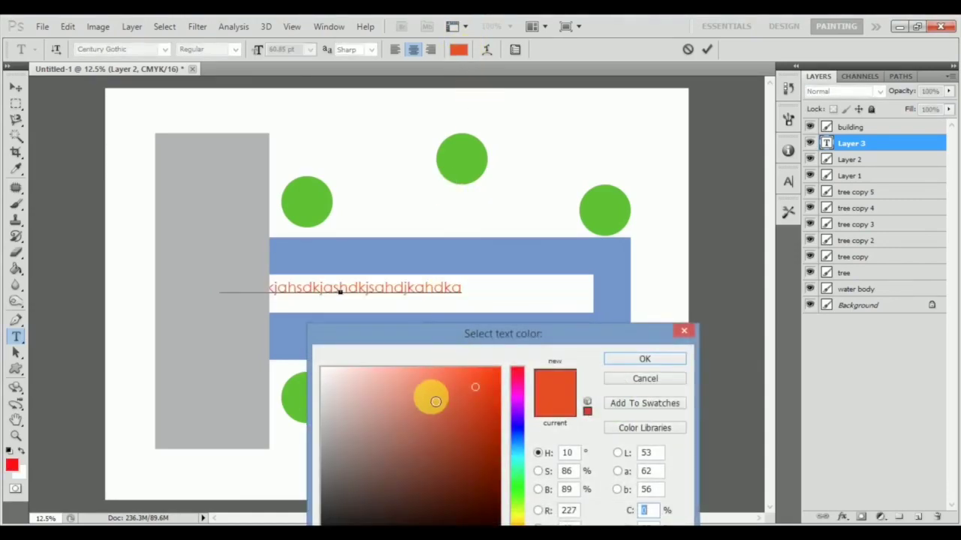
click(353, 416)
click(635, 358)
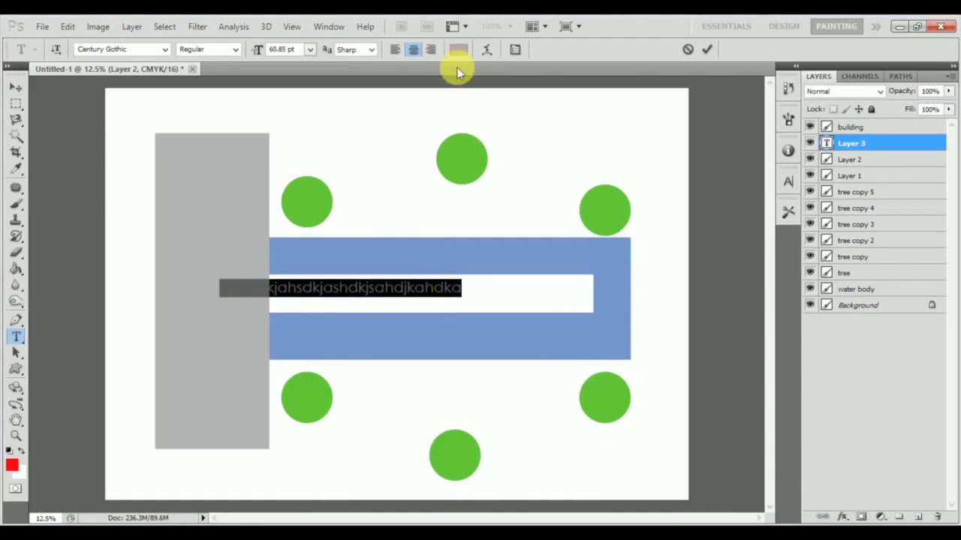
Set the selected text's colour to black
click(460, 53)
drag(323, 478, 318, 524)
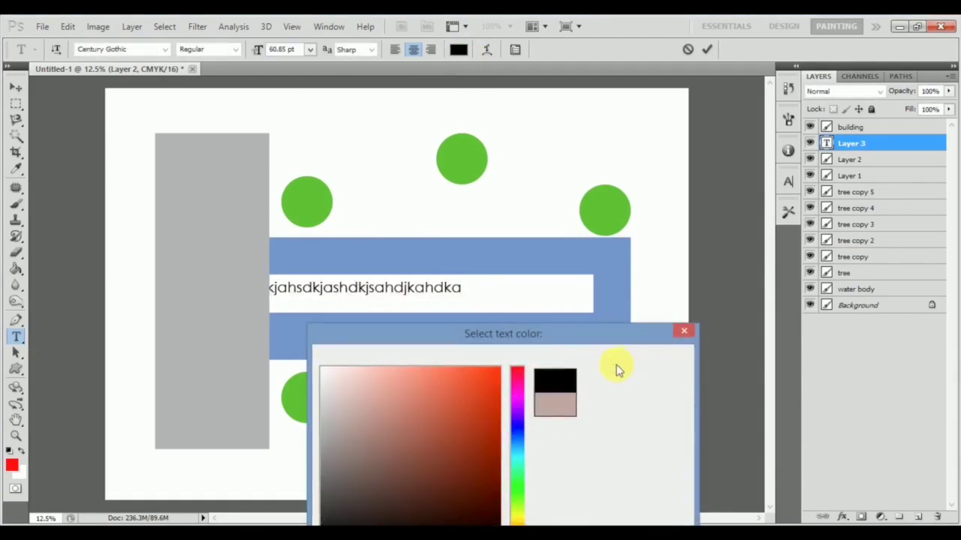
click(644, 359)
click(164, 50)
scroll(133, 208, up, 3)
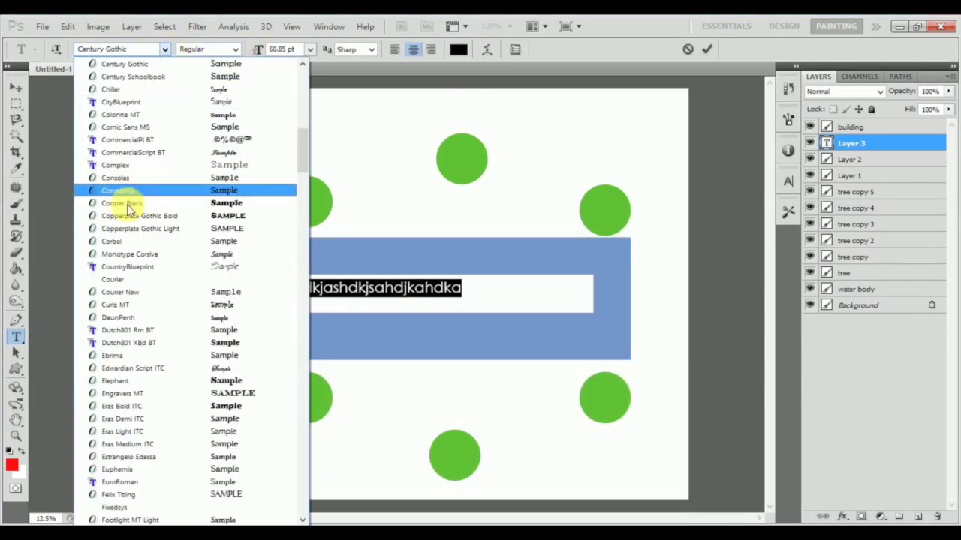
click(165, 52)
click(235, 50)
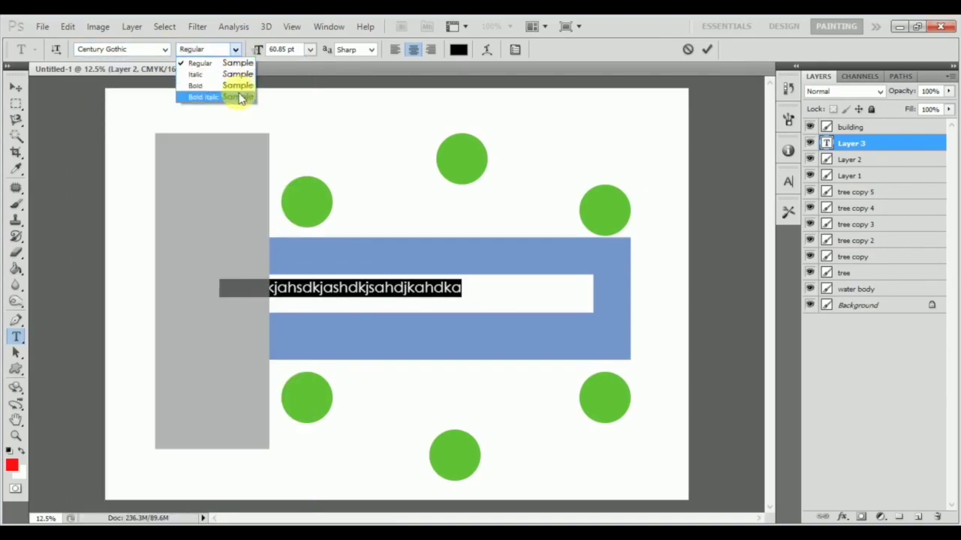
Set the selected text to 72 pt with Smooth anti-aliasing and deselect it by placing the cursor within the line
click(313, 52)
click(312, 49)
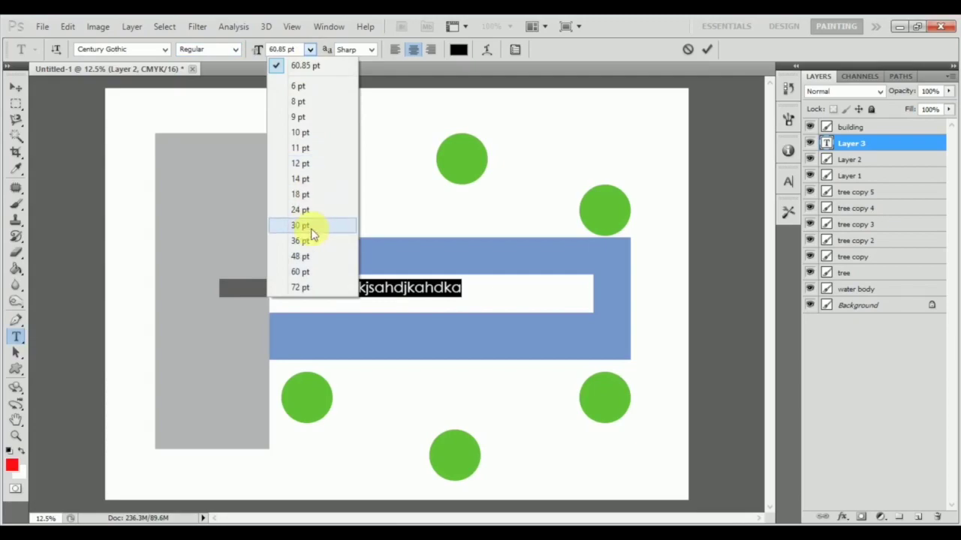
click(304, 285)
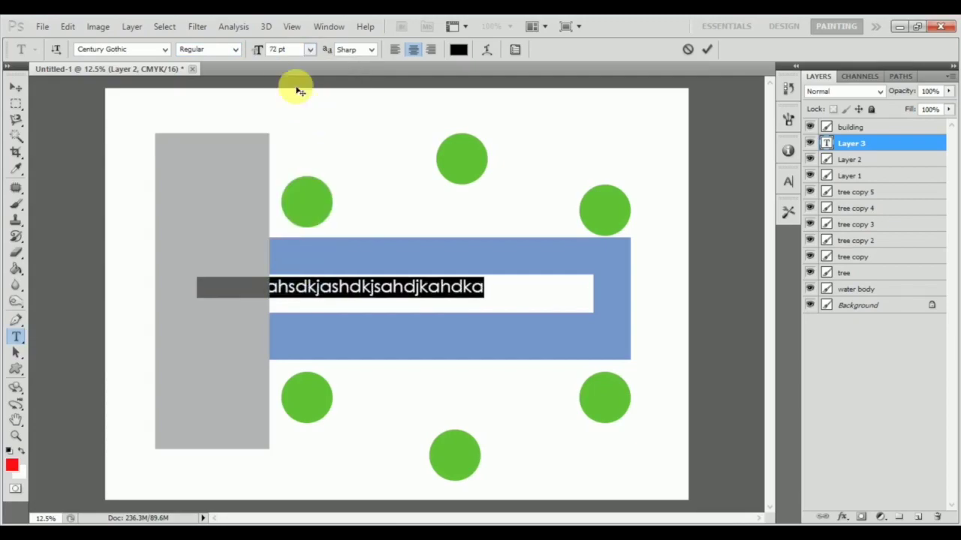
click(372, 50)
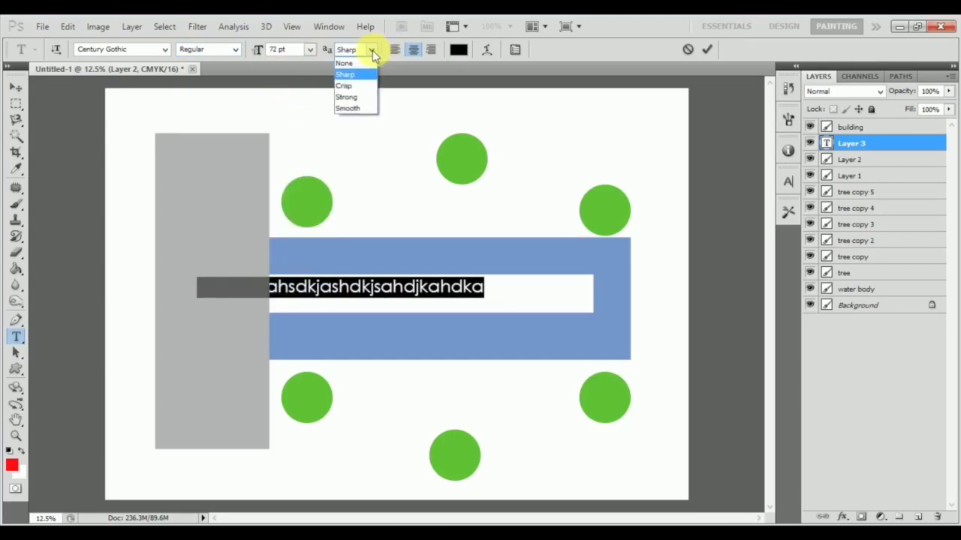
click(366, 108)
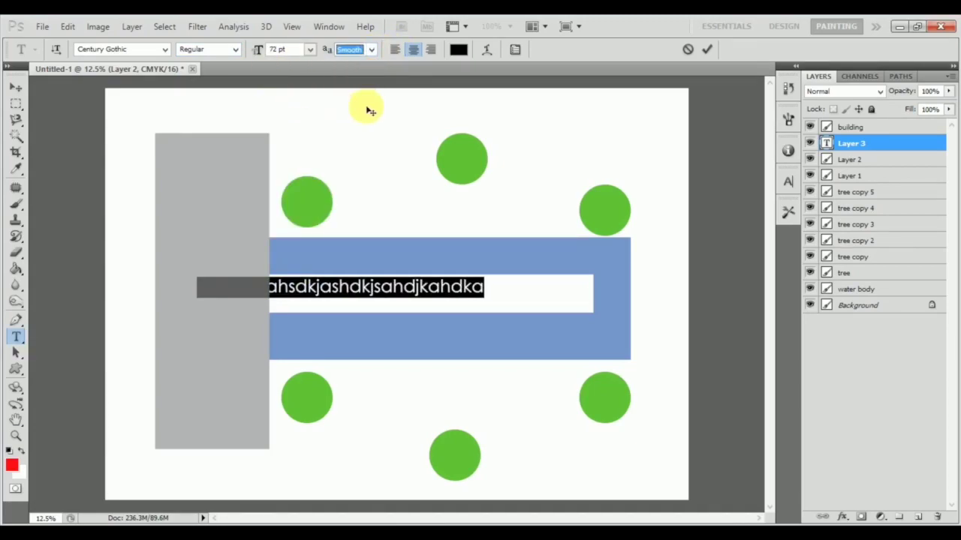
click(373, 295)
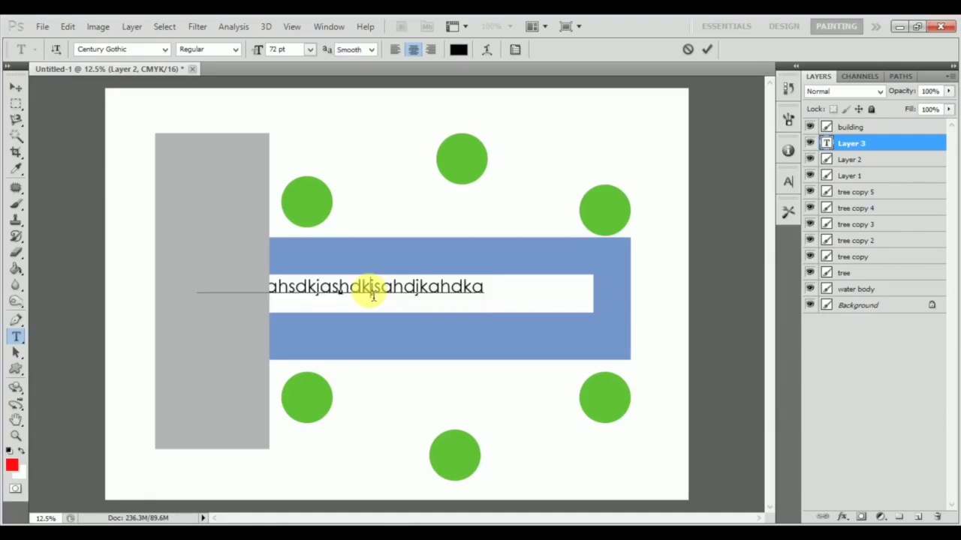
Replace the placeholder text with "water body" and move the label to the far right end of the white strip
key(ctrl+a)
text(water body)
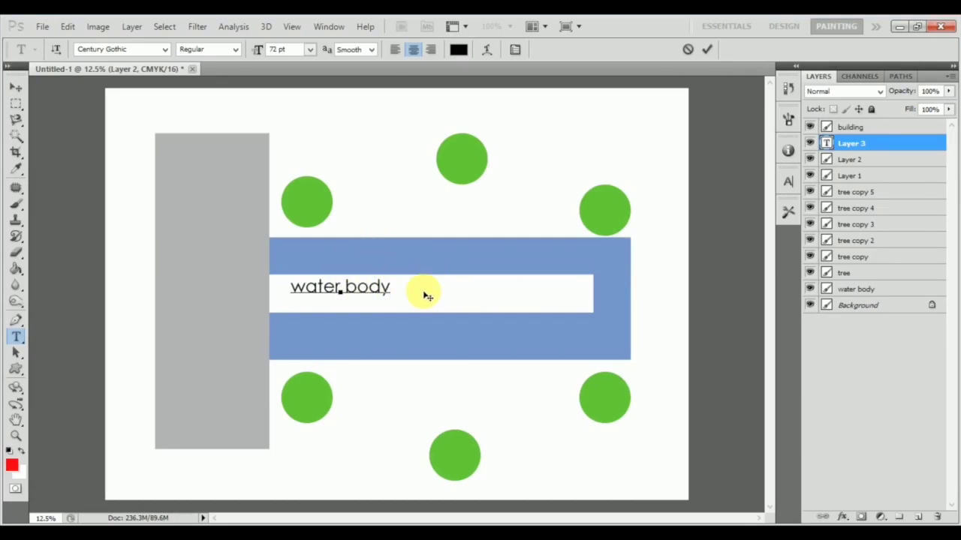
click(15, 90)
drag(356, 293, 550, 292)
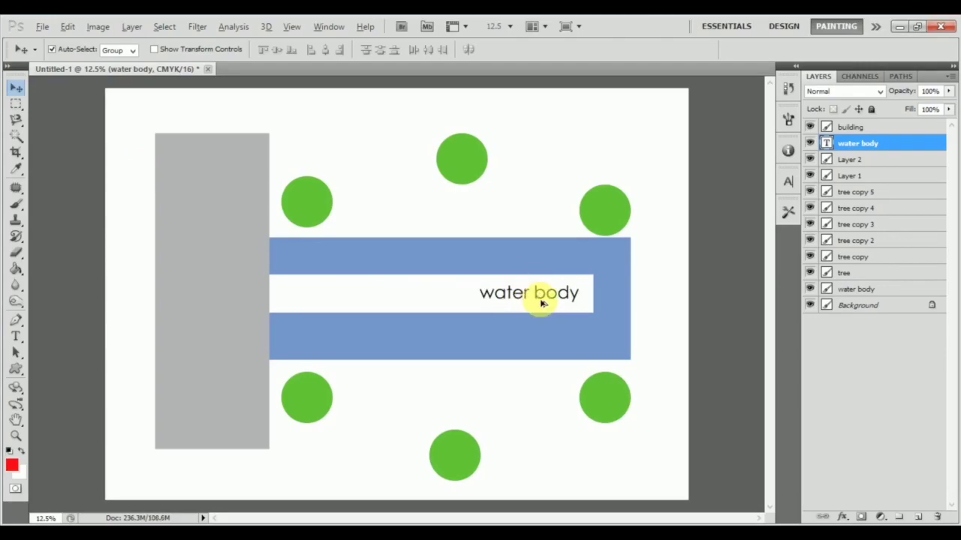
Duplicate the "water body" label onto the grey building and place the copy's layer above the building layer
drag(540, 299, 236, 290)
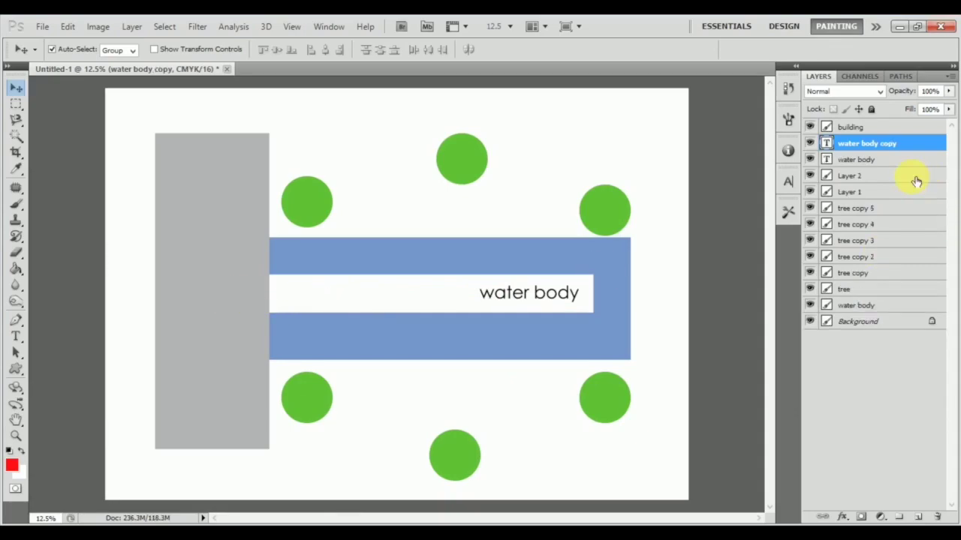
drag(925, 145, 871, 124)
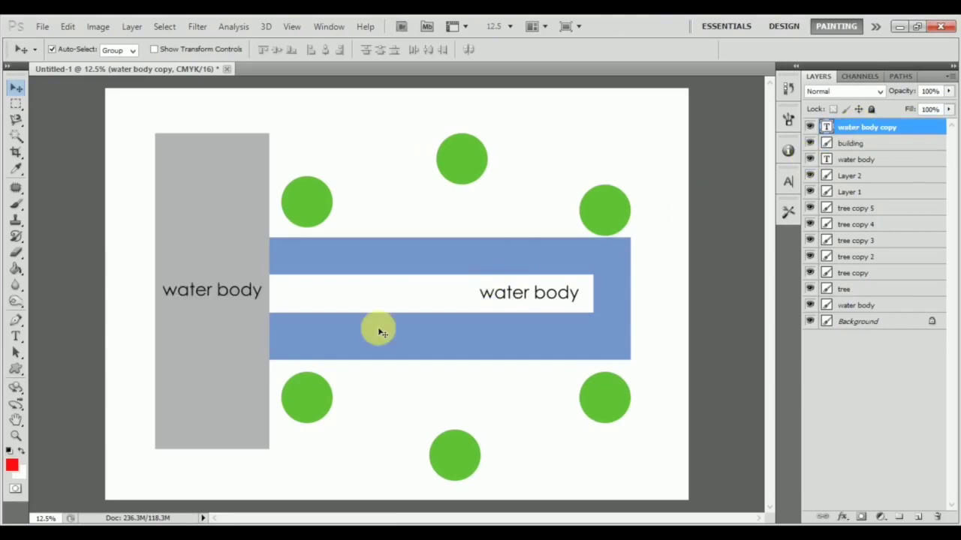
drag(210, 289, 212, 298)
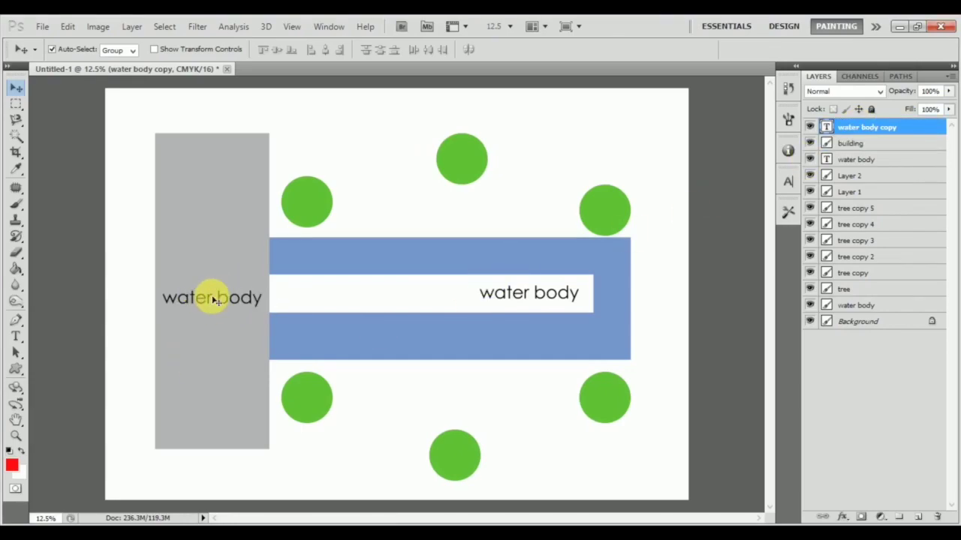
key(t)
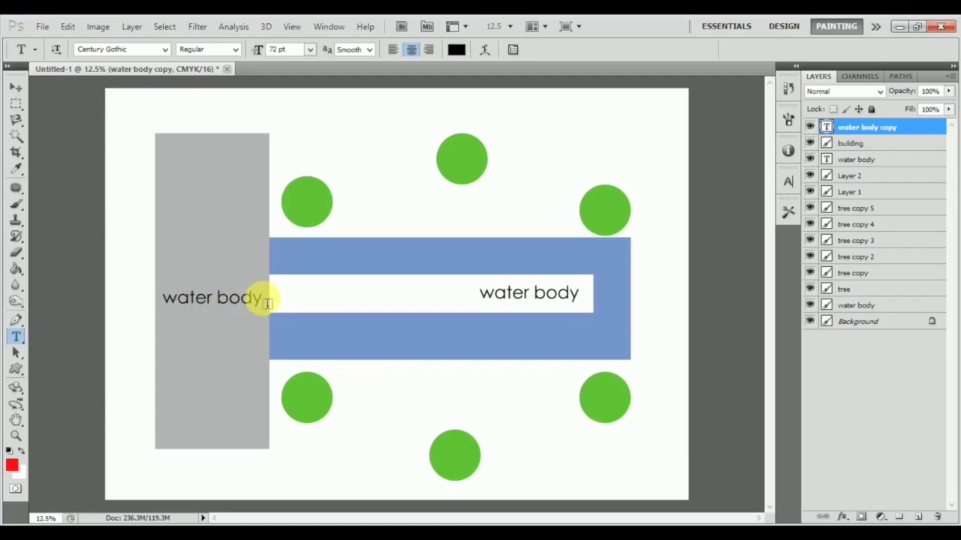
drag(258, 301, 154, 309)
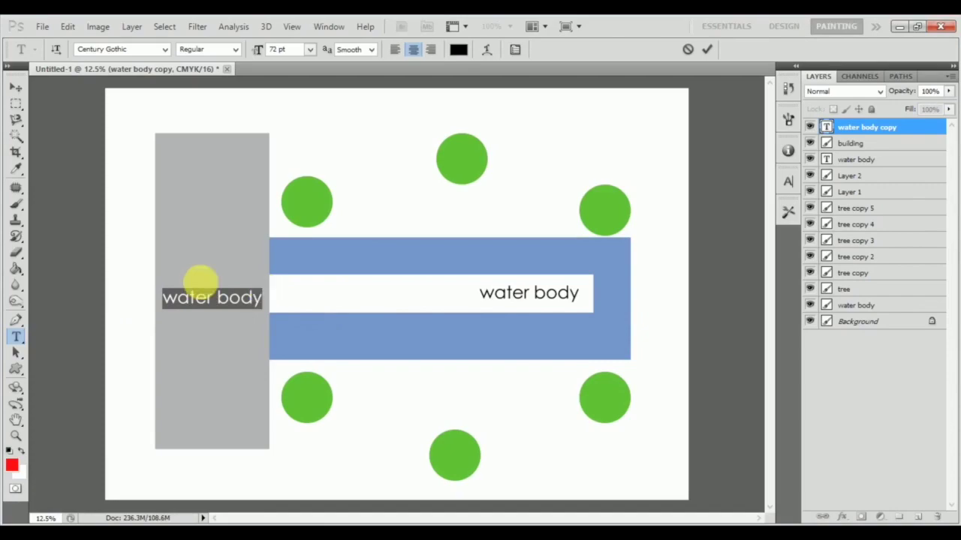
click(16, 87)
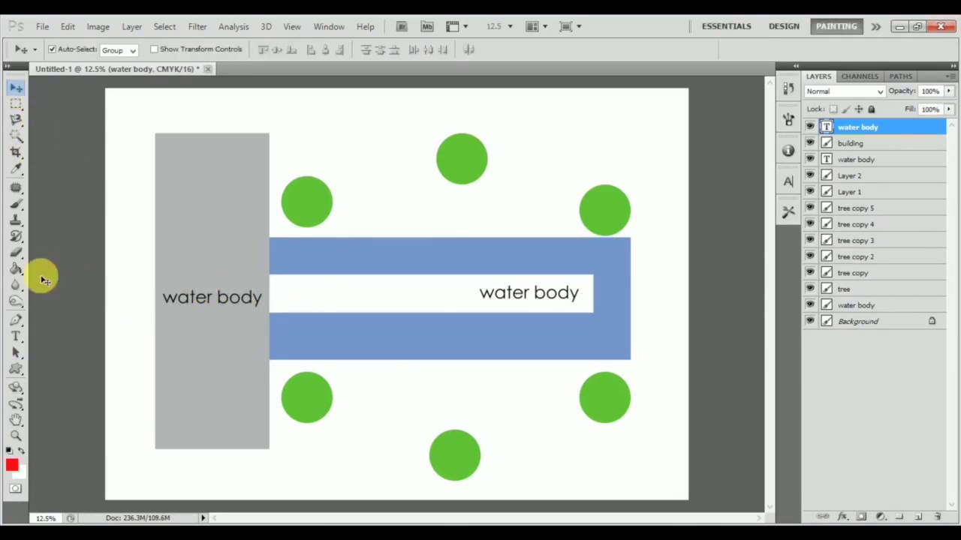
Change the duplicated label's text to "building" and move it near the upper edge of the grey building
click(15, 335)
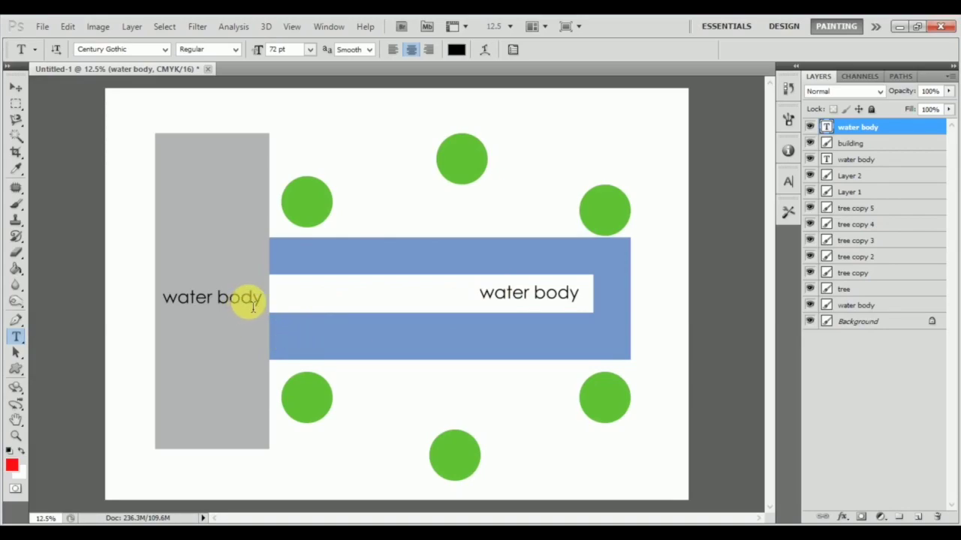
drag(261, 300, 111, 290)
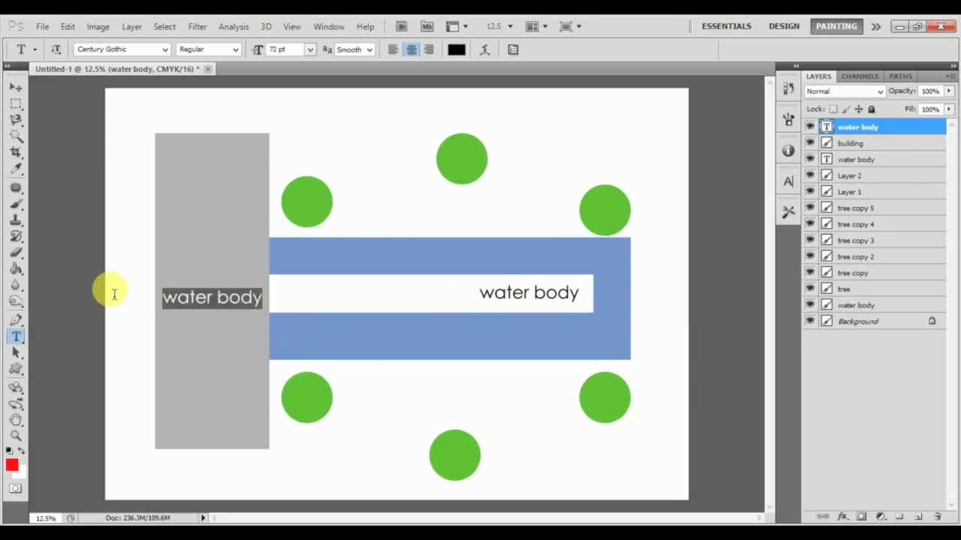
text(bu)
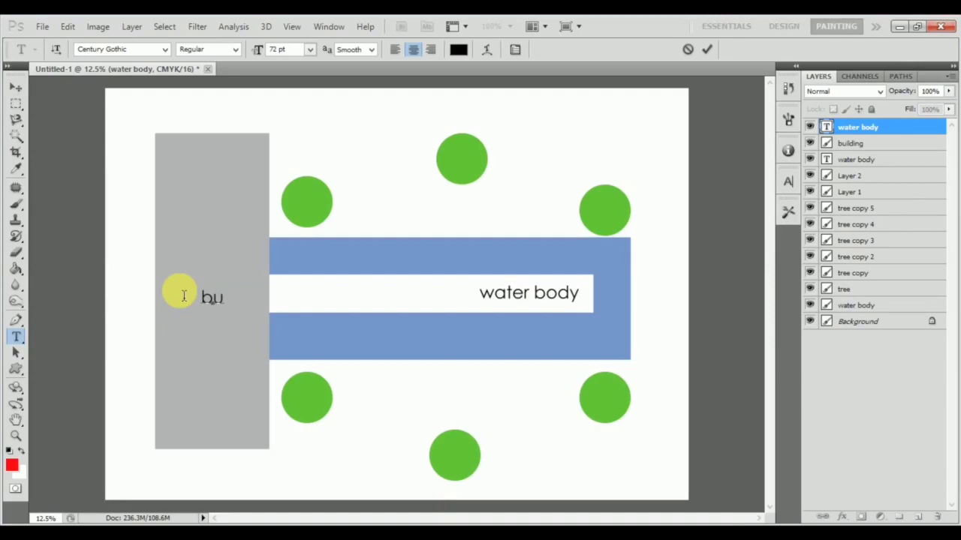
text(ilding)
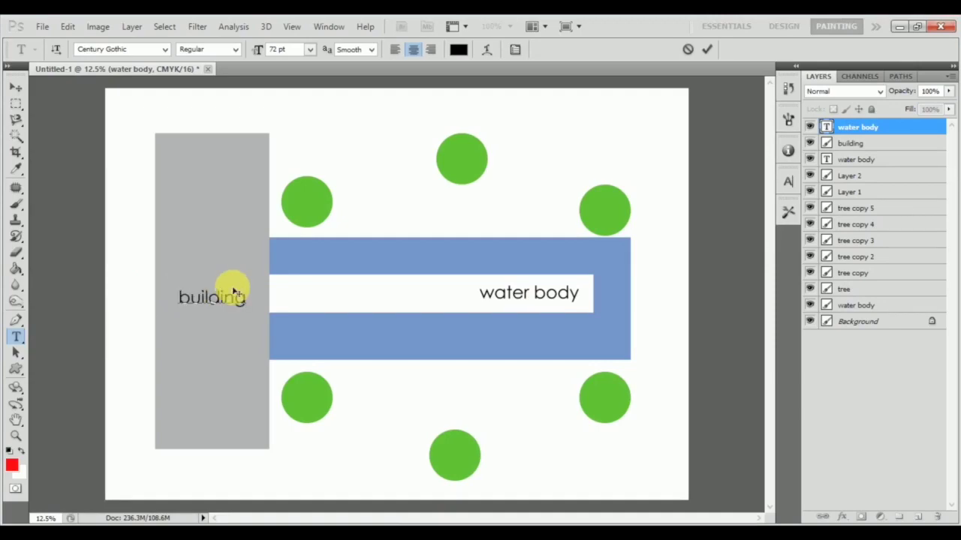
click(15, 88)
drag(225, 297, 227, 157)
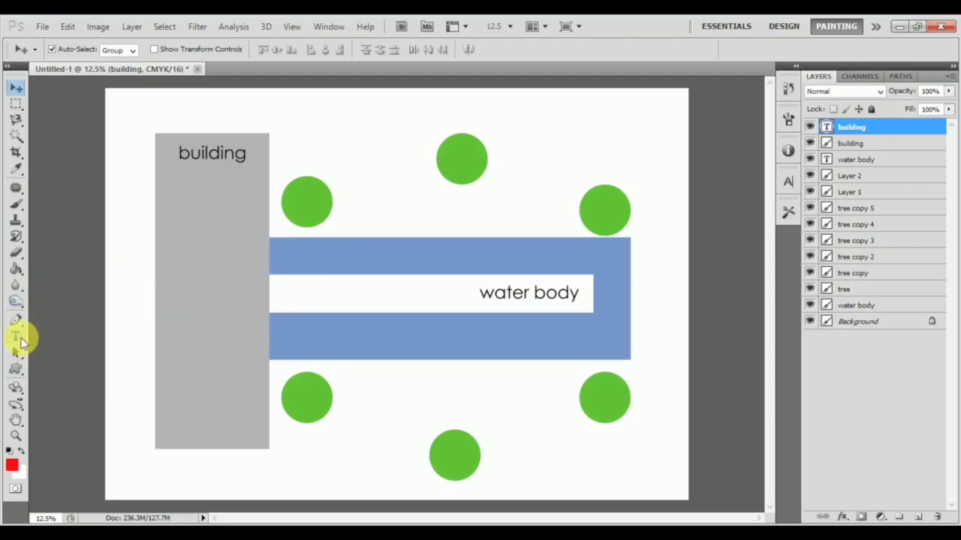
Try a paragraph text box spanning the grey building below its label with several lines of placeholder text, and discard it
click(16, 337)
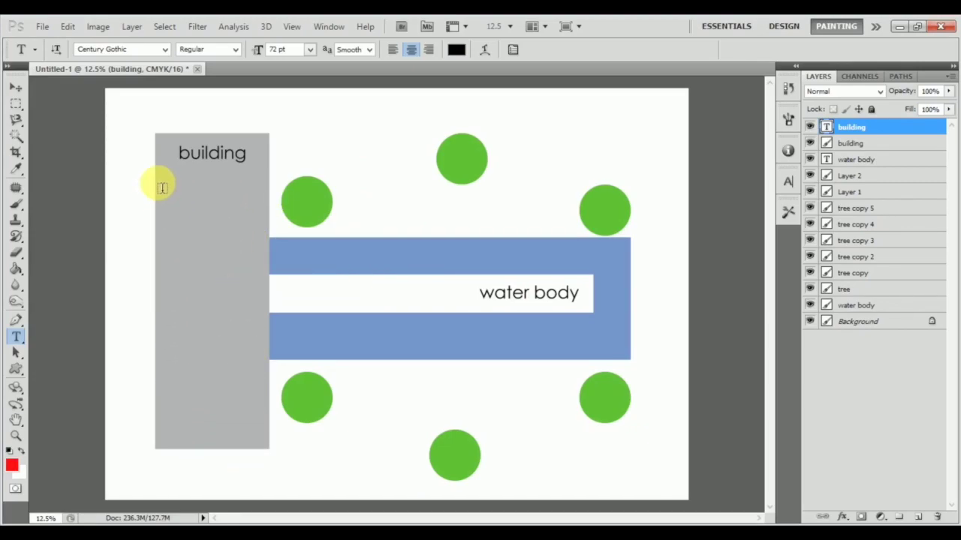
drag(167, 195, 264, 450)
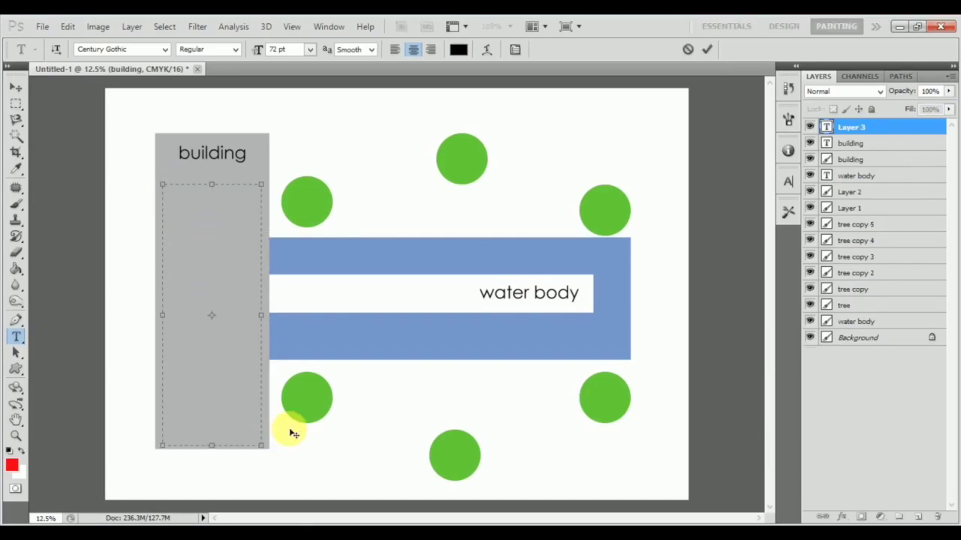
text(kjhjkzhxjHXhxjhxzkjhxzkjxhzjkzhxjh)
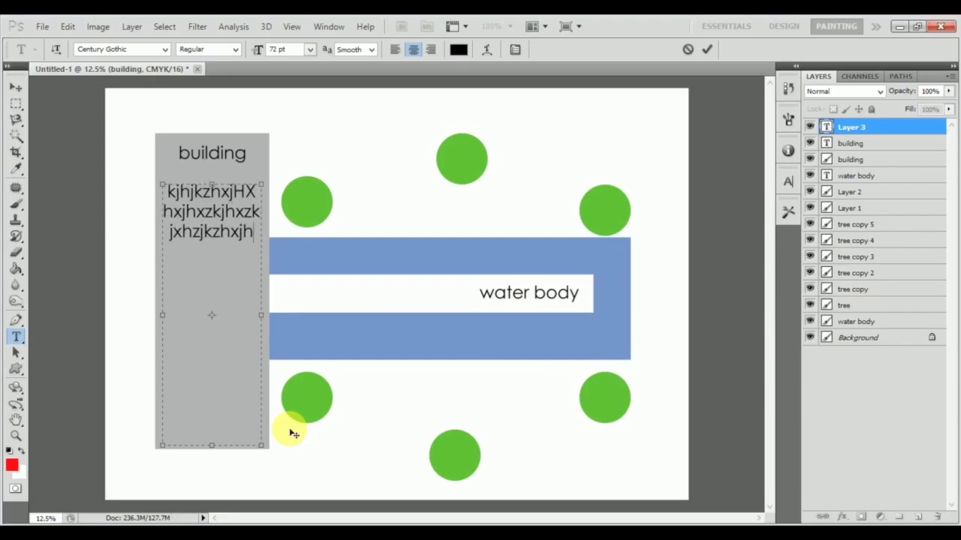
text(zjxZxhjzkxjHZxkjhxkzjhXjz)
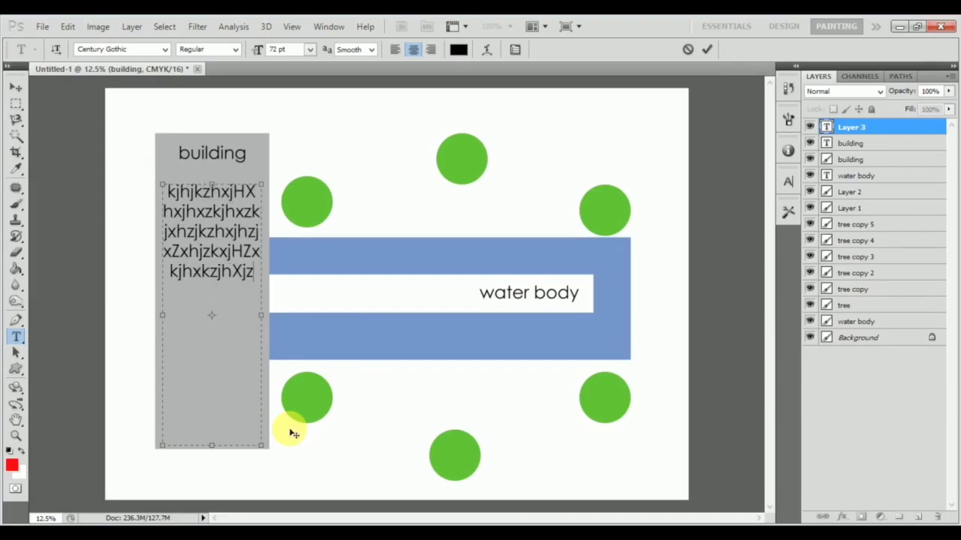
text(XhzjxhjkzxhJKXhZjxkzxjhxk)
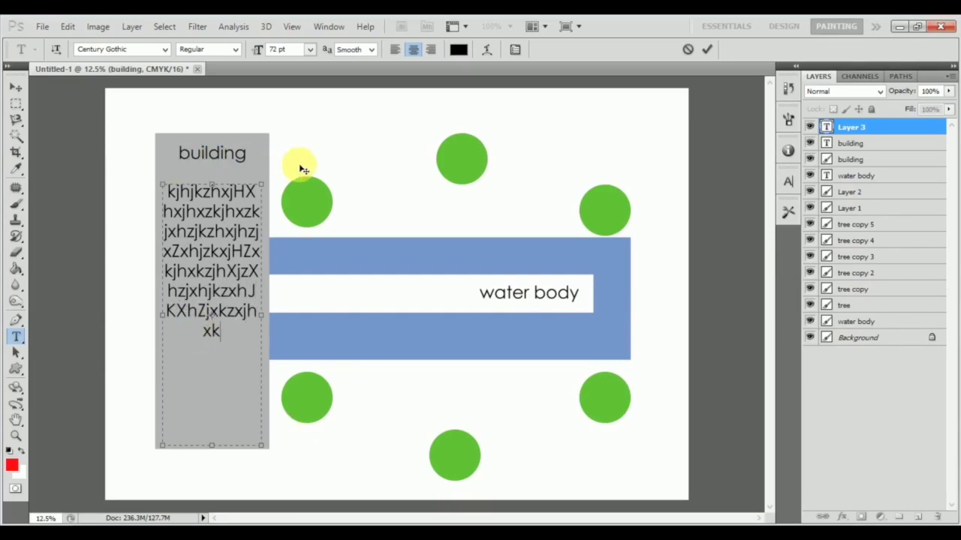
key(Escape)
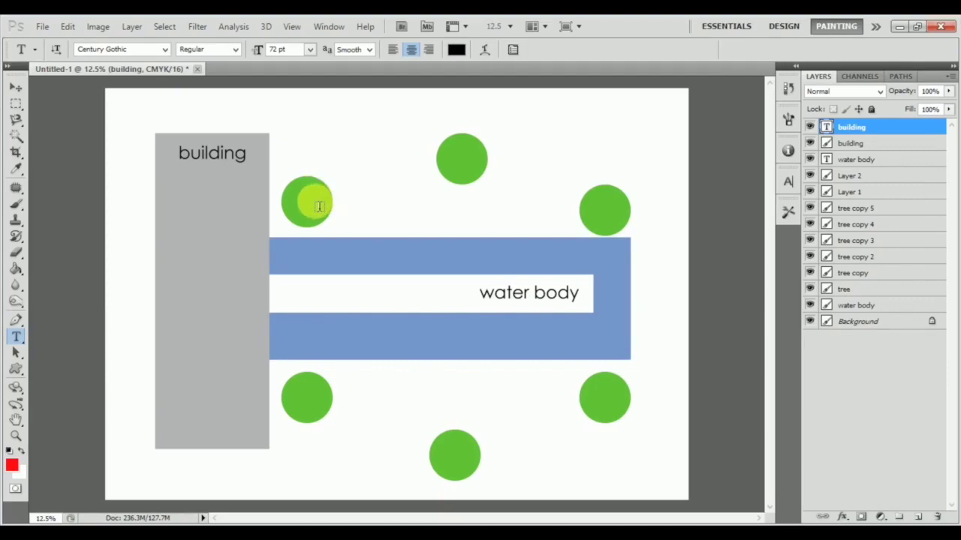
click(14, 90)
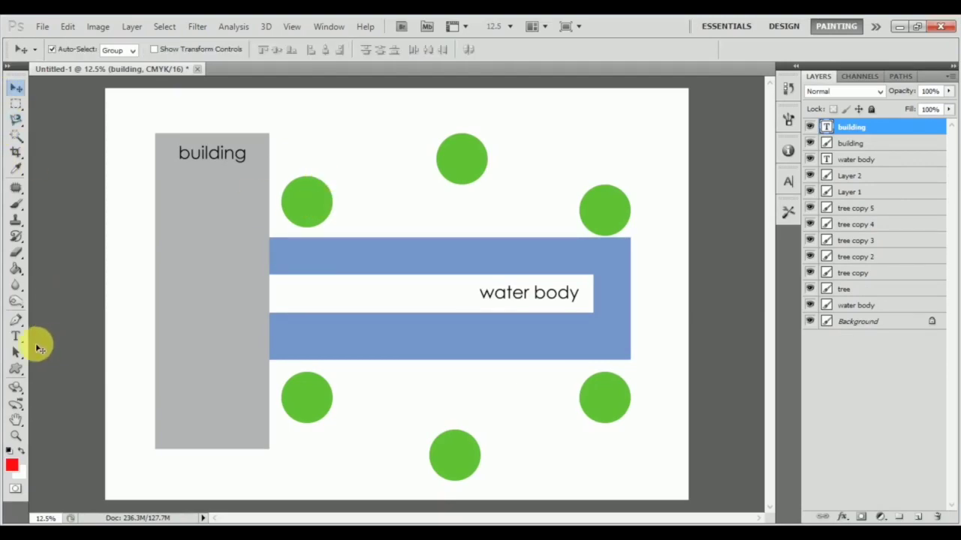